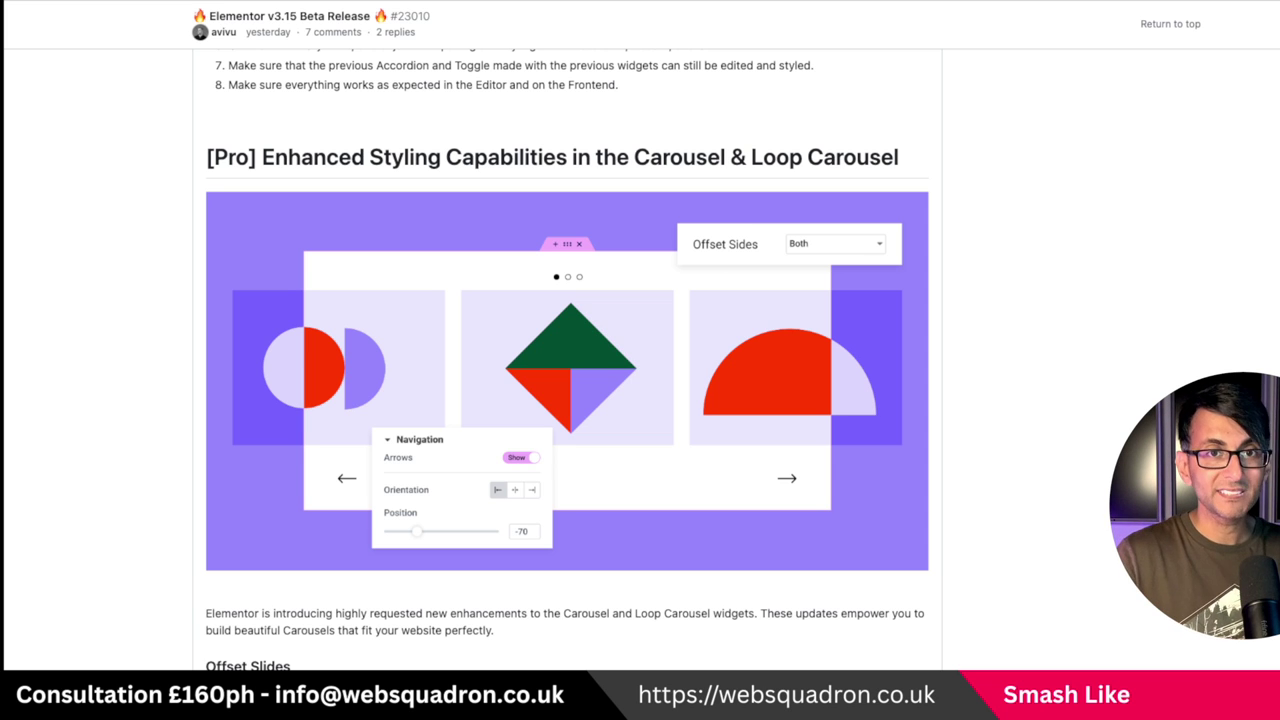
- Look through the Elementor v3.15 Beta release notes up to the section on the new Taxonomy Filter widget
scroll(567, 360, up, 10)
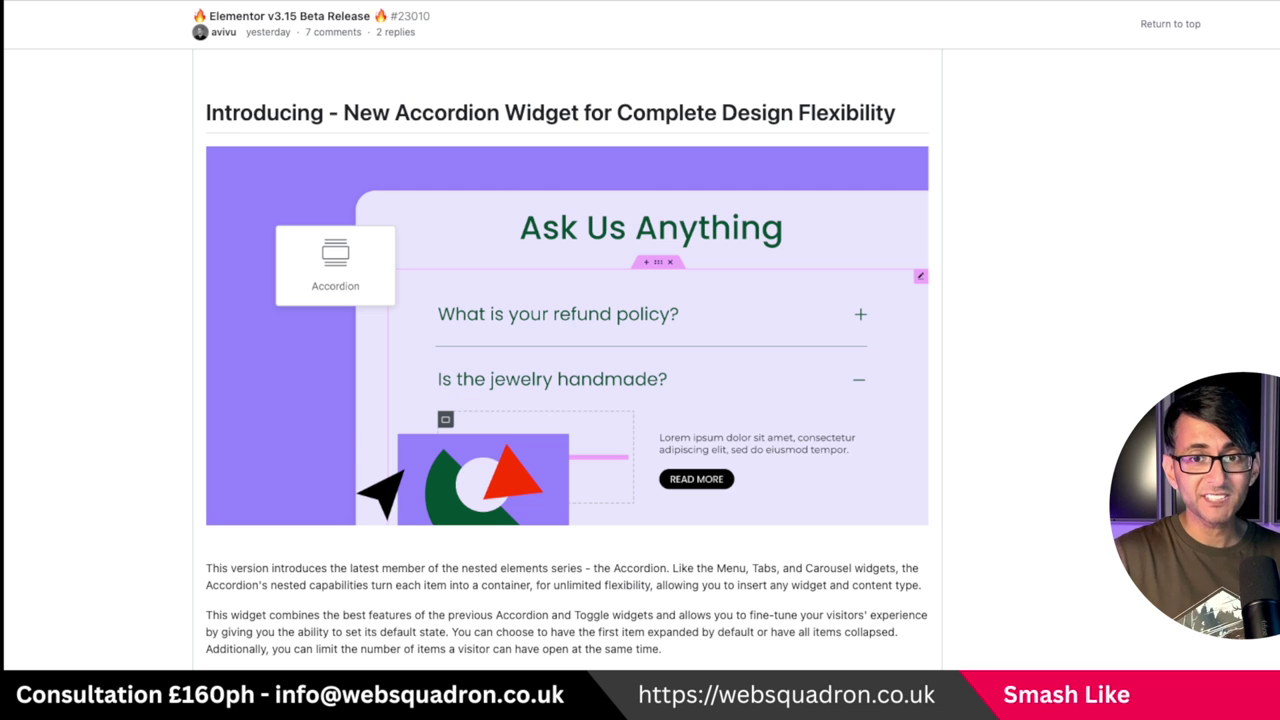
scroll(568, 360, up, 15)
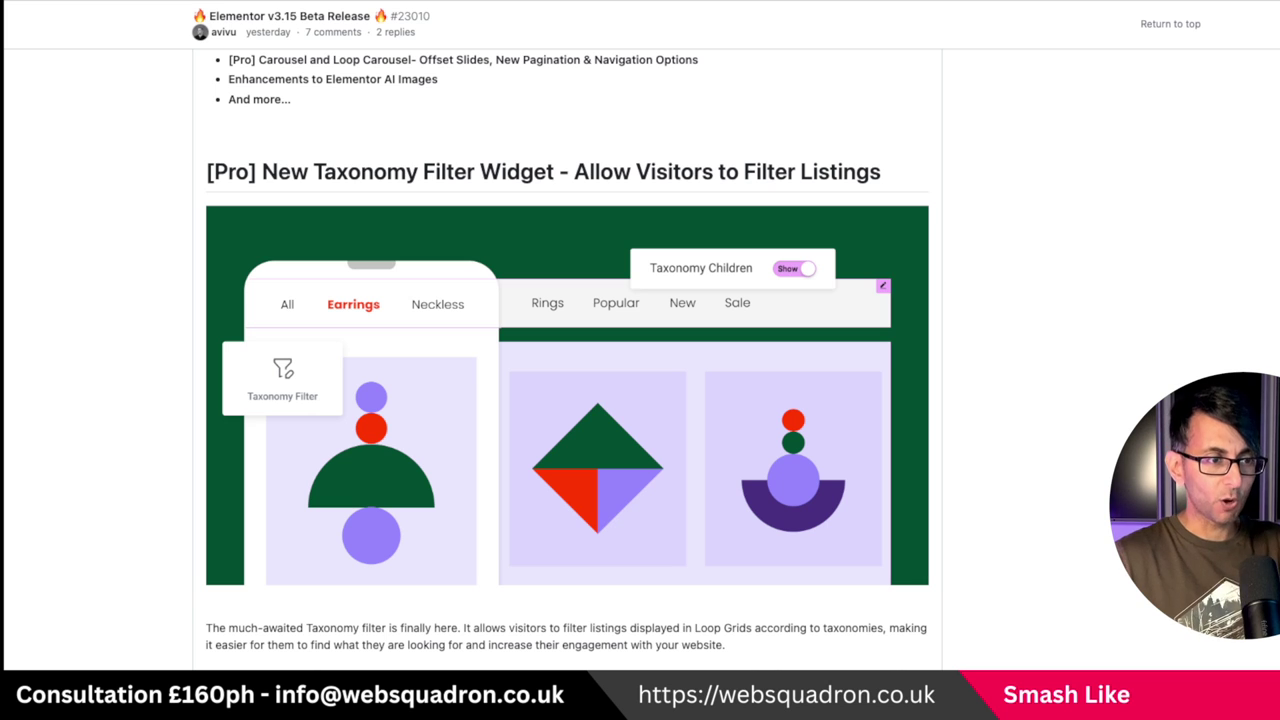
scroll(568, 360, down, 1)
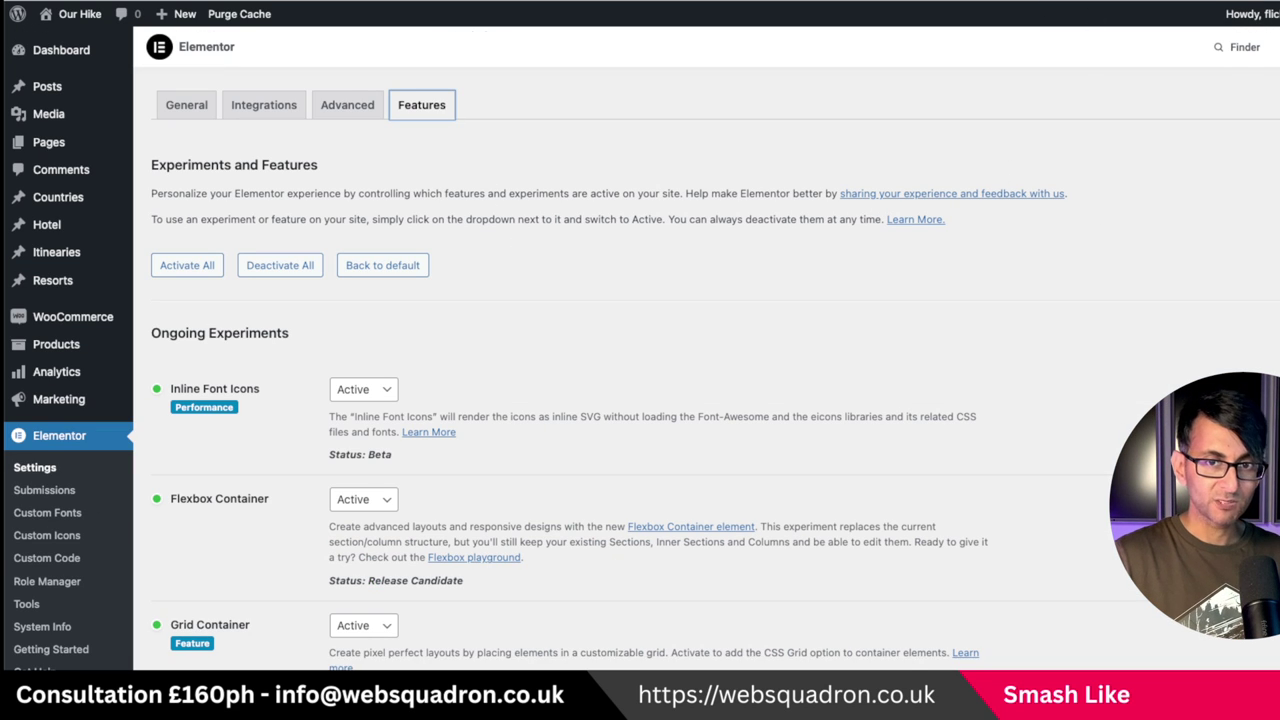
- Check Elementor's experiments list for the status of Flexbox Container, Nested Elements and Taxonomy Filter
scroll(640, 400, down, 4)
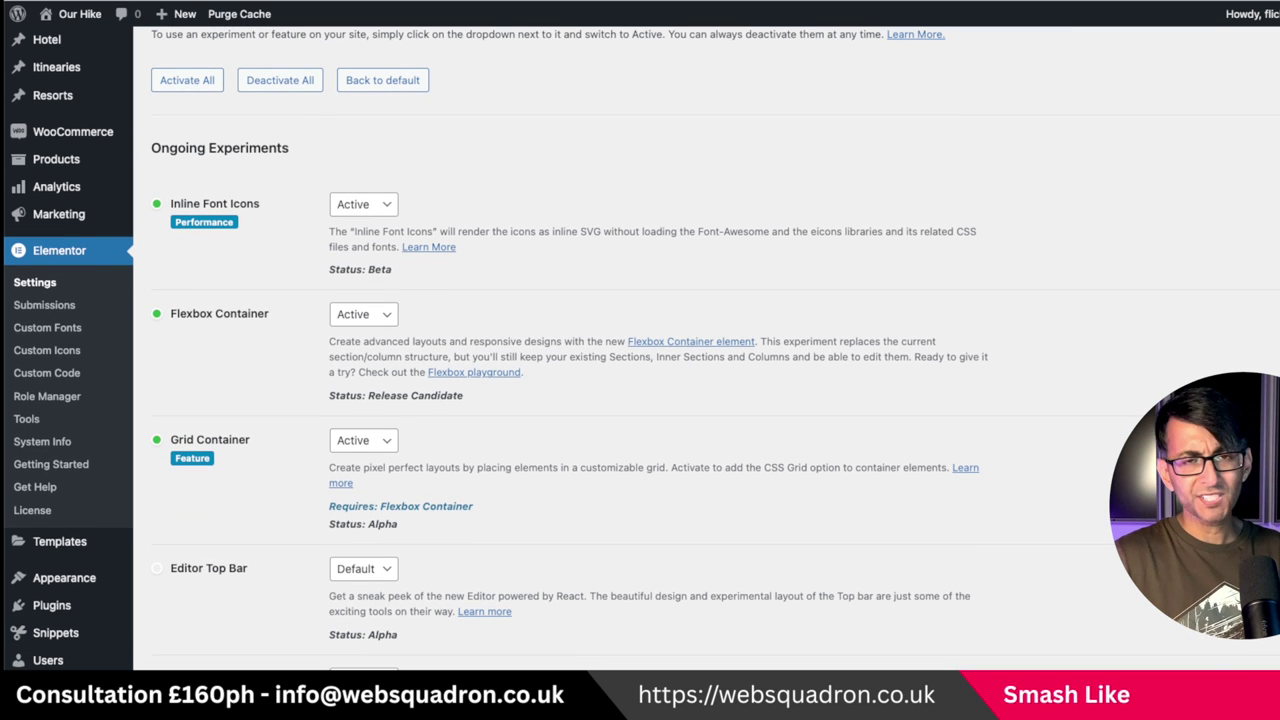
scroll(640, 400, down, 10)
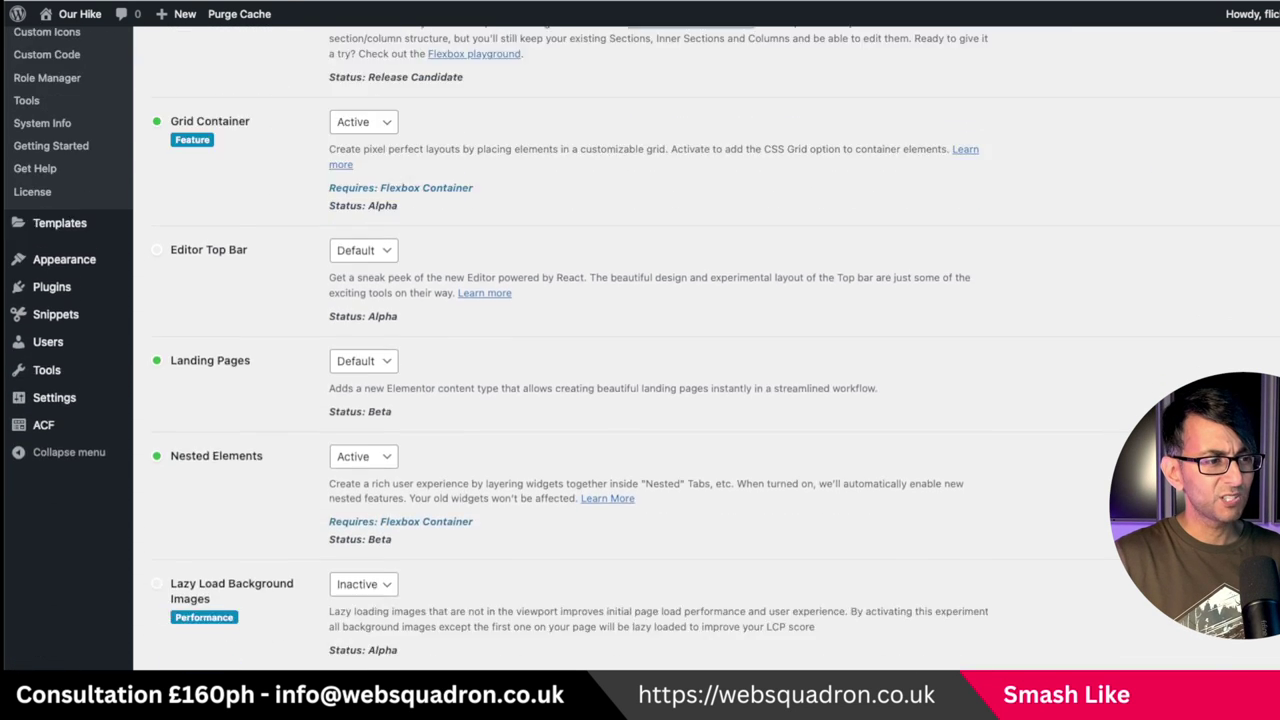
scroll(247, 545, down, 4)
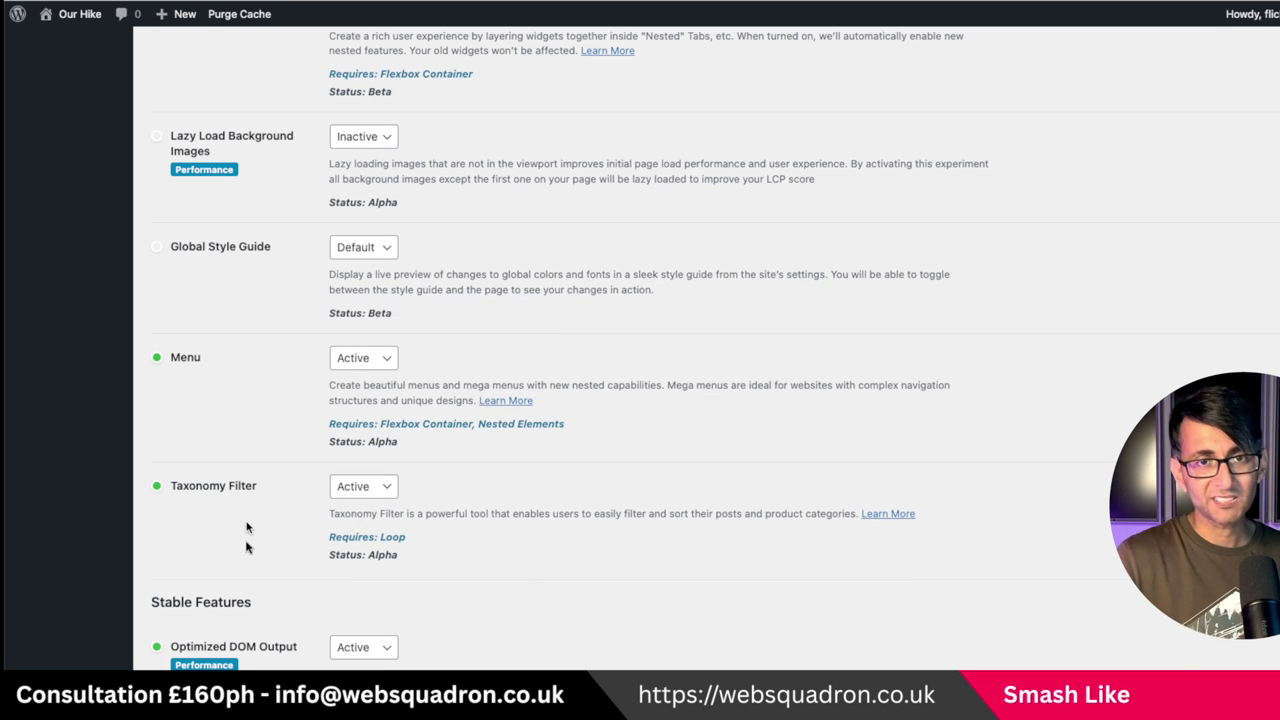
scroll(250, 529, up, 4)
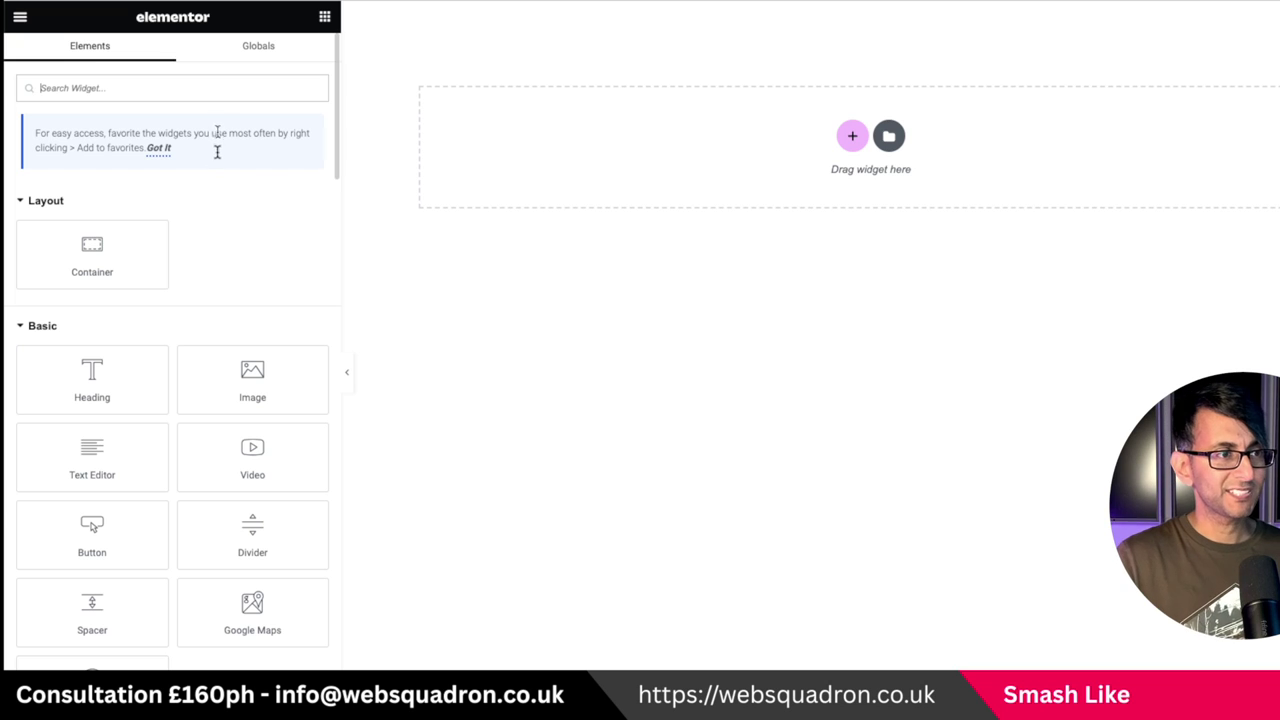
- Search the widgets for "loo" and add a Loop Grid to the empty page
click(174, 87)
text(loo)
drag(120, 315, 749, 186)
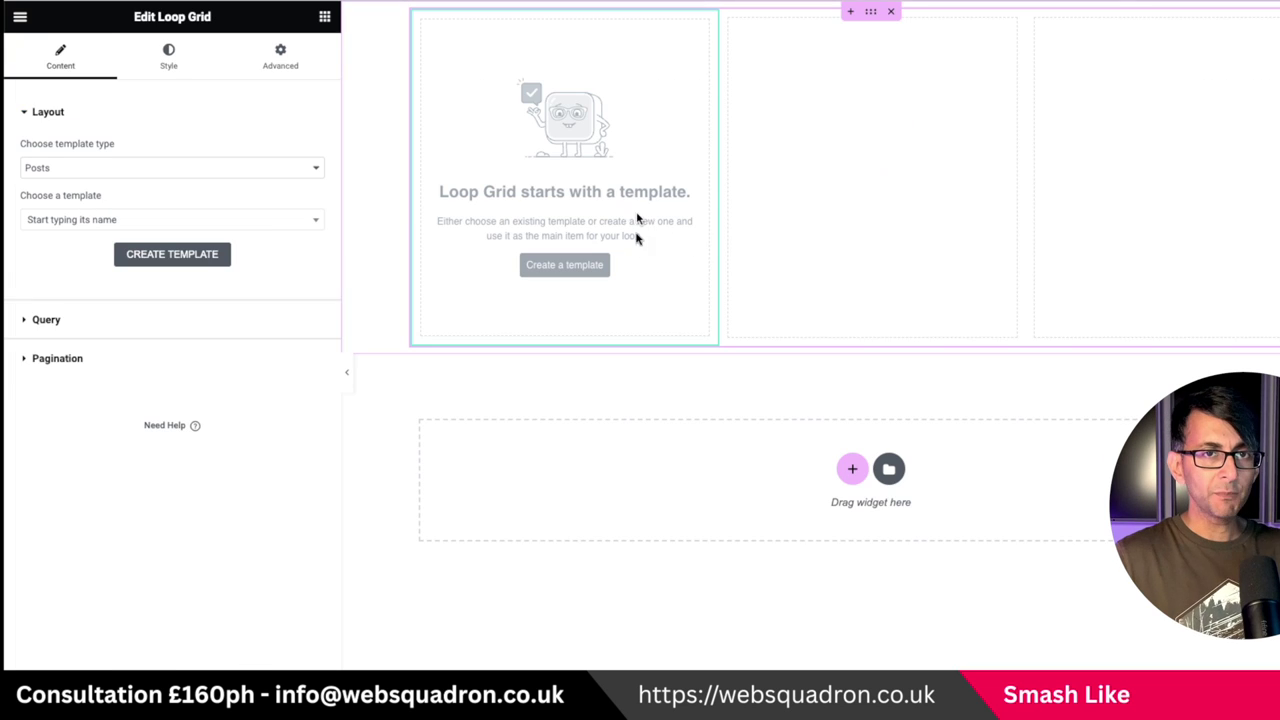
- Assign the Elementor Loop Item #2157 template to the Loop Grid and keep Posts as its template type
click(176, 222)
text(loop)
click(122, 289)
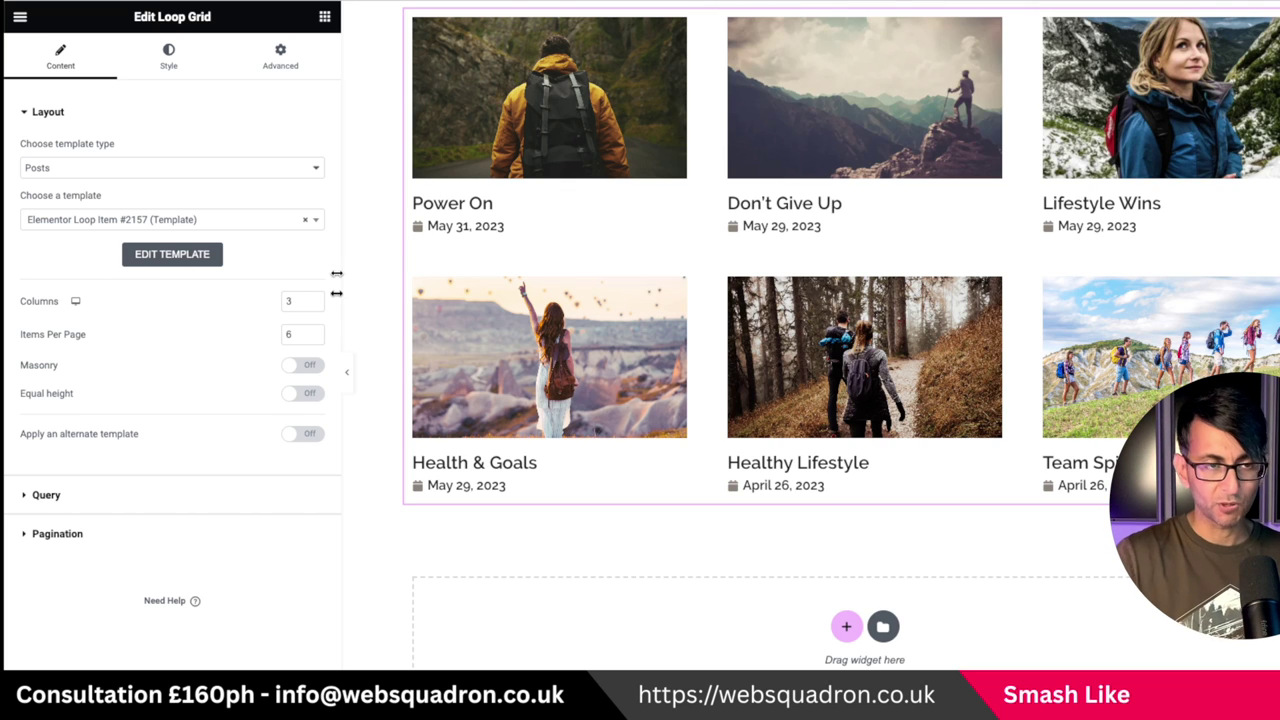
click(199, 167)
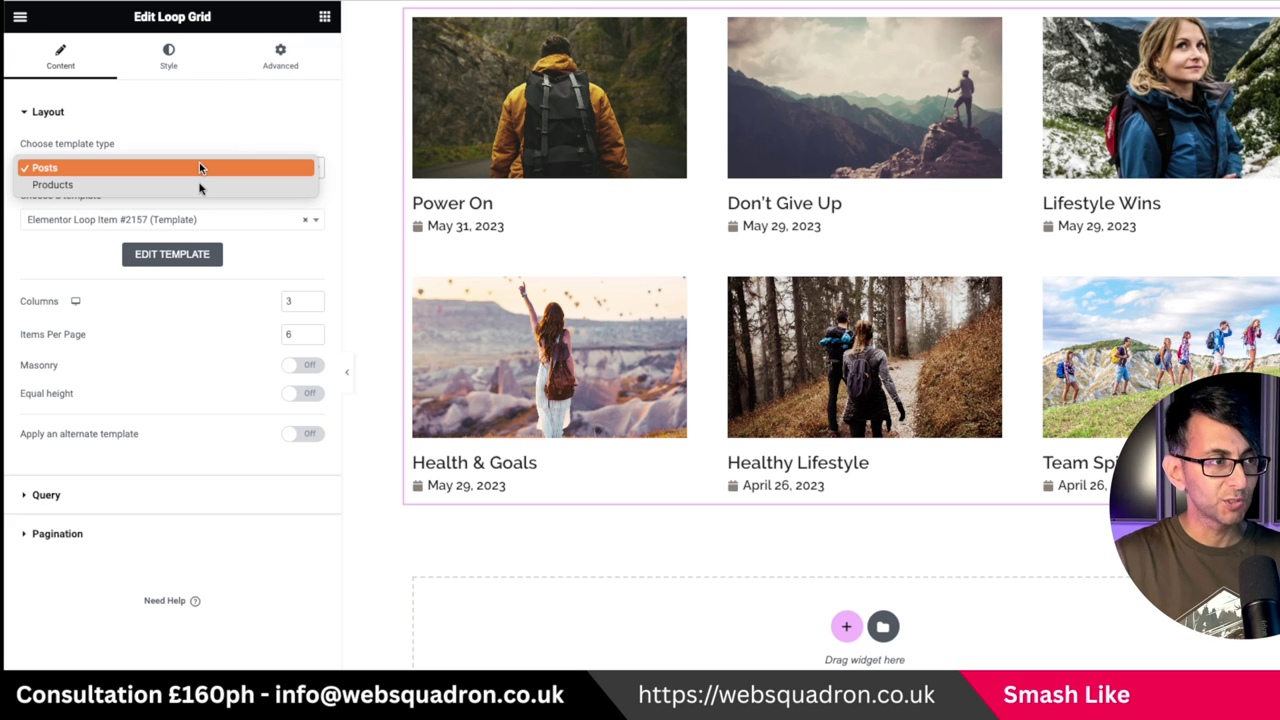
click(284, 124)
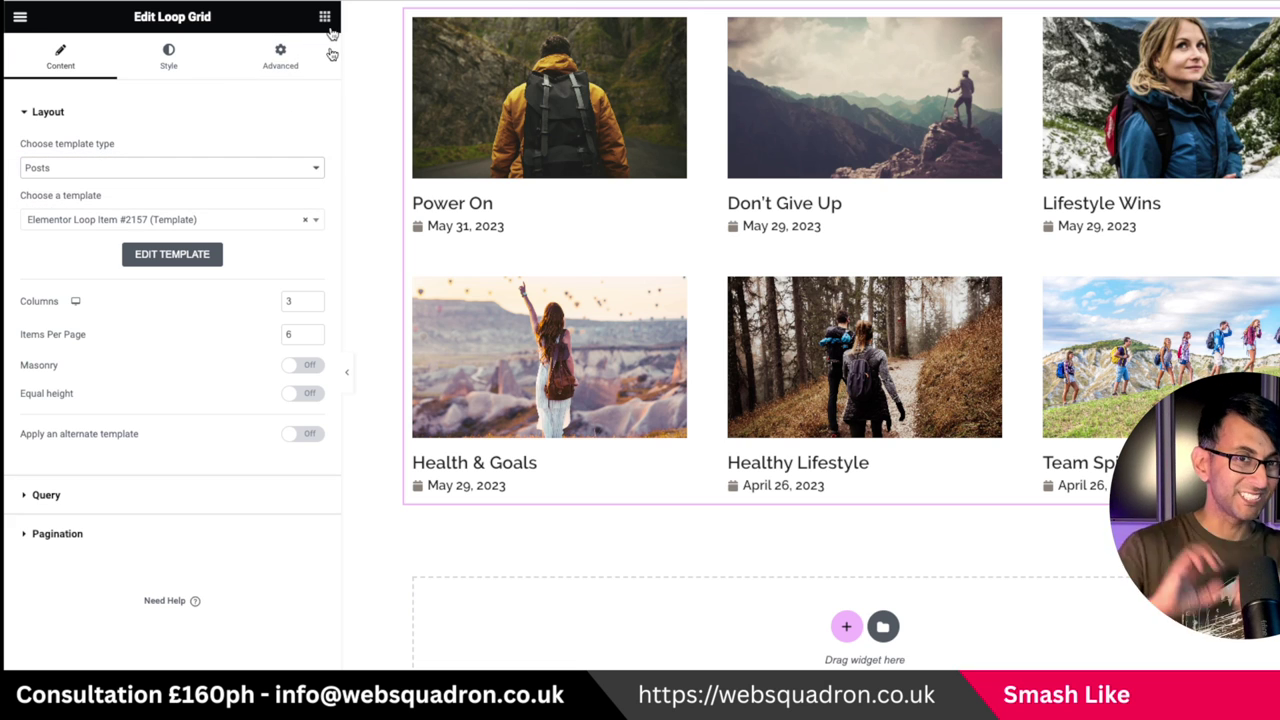
- Search the widgets for "filter" and place a Taxonomy Filter directly above the Loop Grid
click(325, 17)
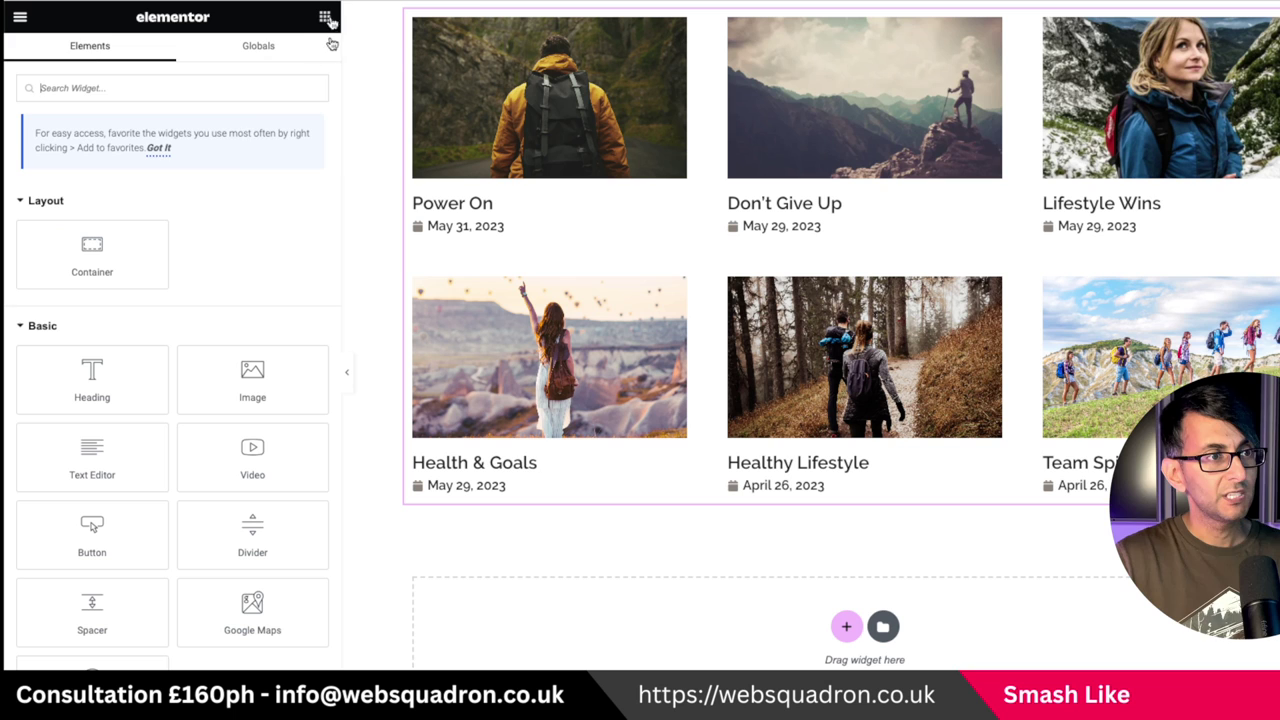
click(240, 88)
text(filter)
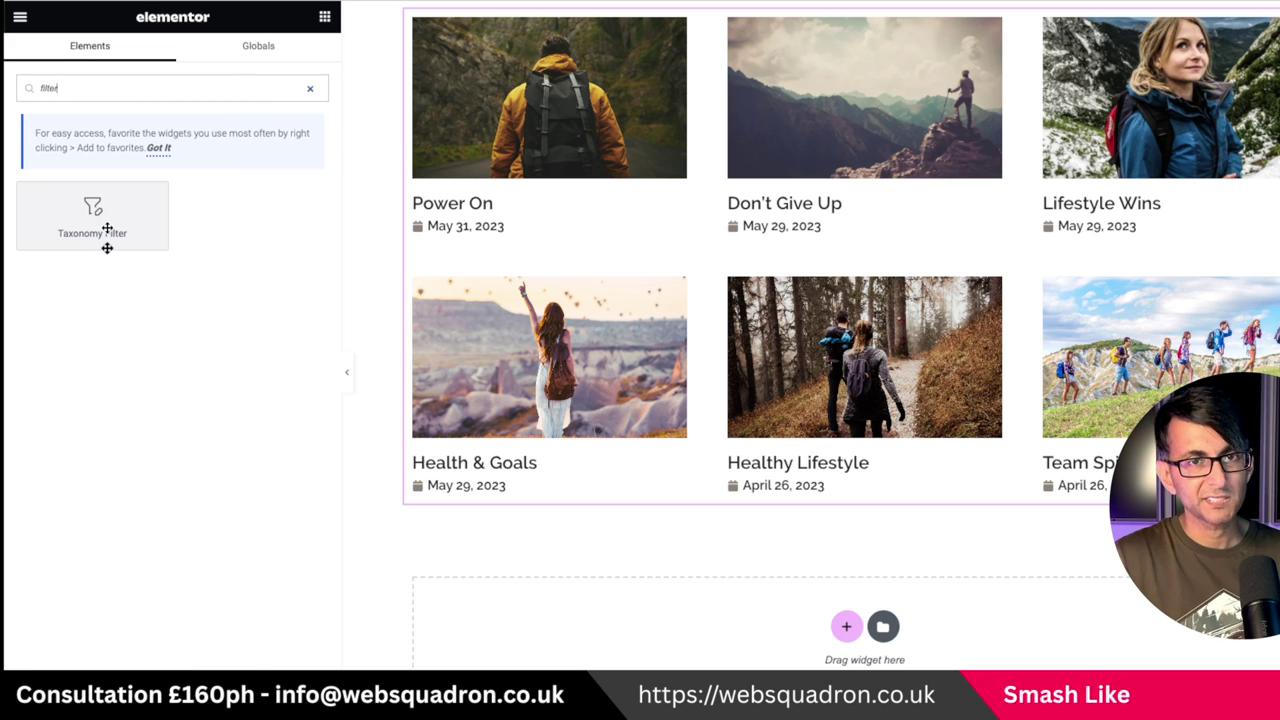
drag(100, 245, 535, 30)
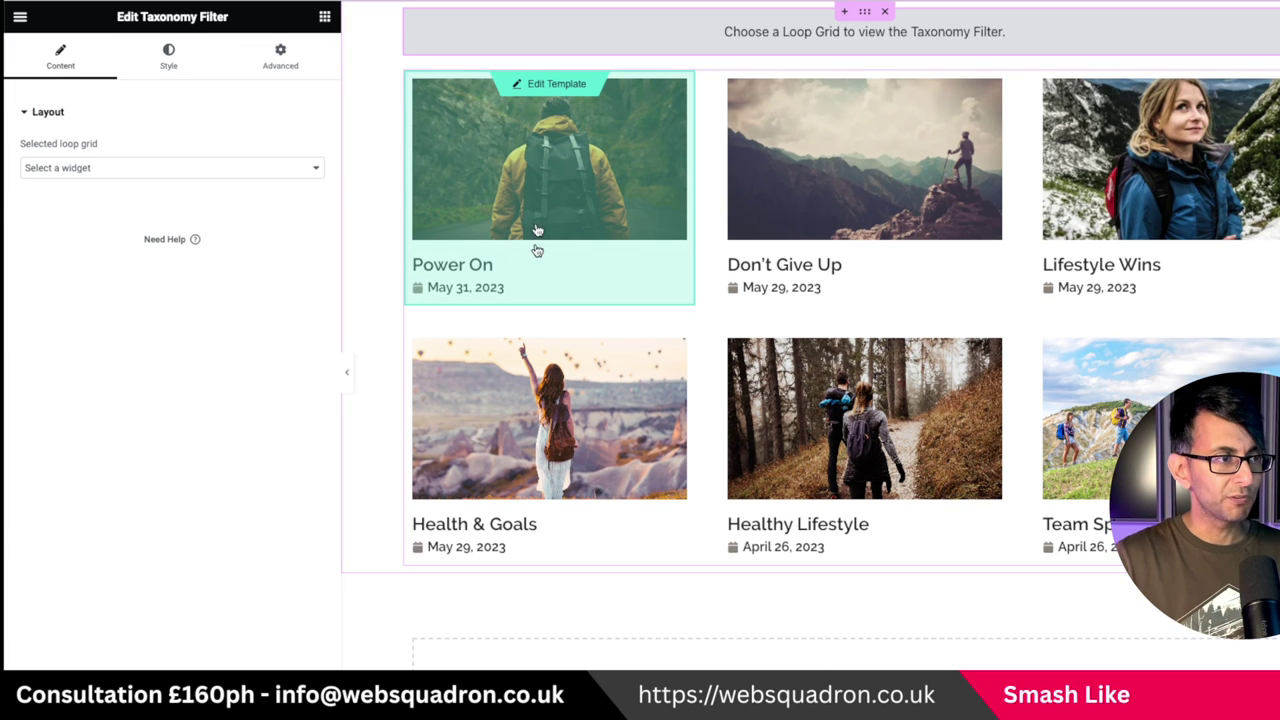
- Link the Taxonomy Filter to Loop Grid 1 using the Categories taxonomy, with its items aligned to the start
click(215, 168)
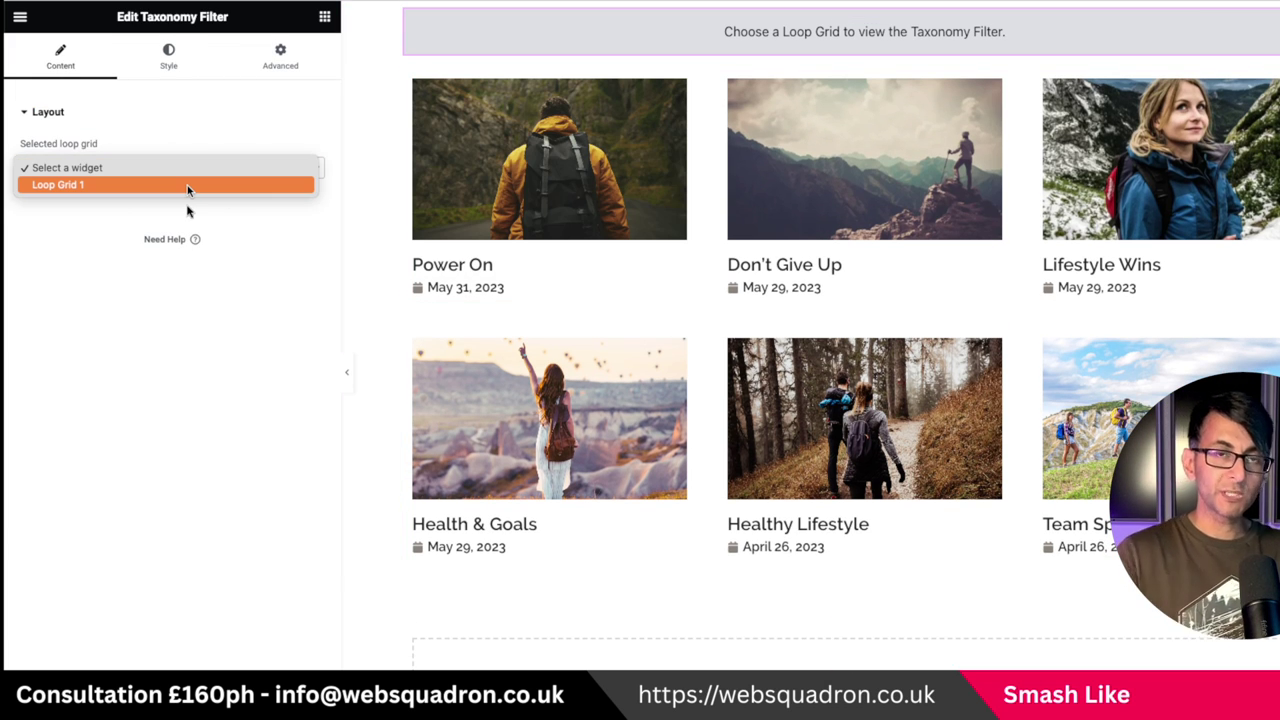
click(187, 185)
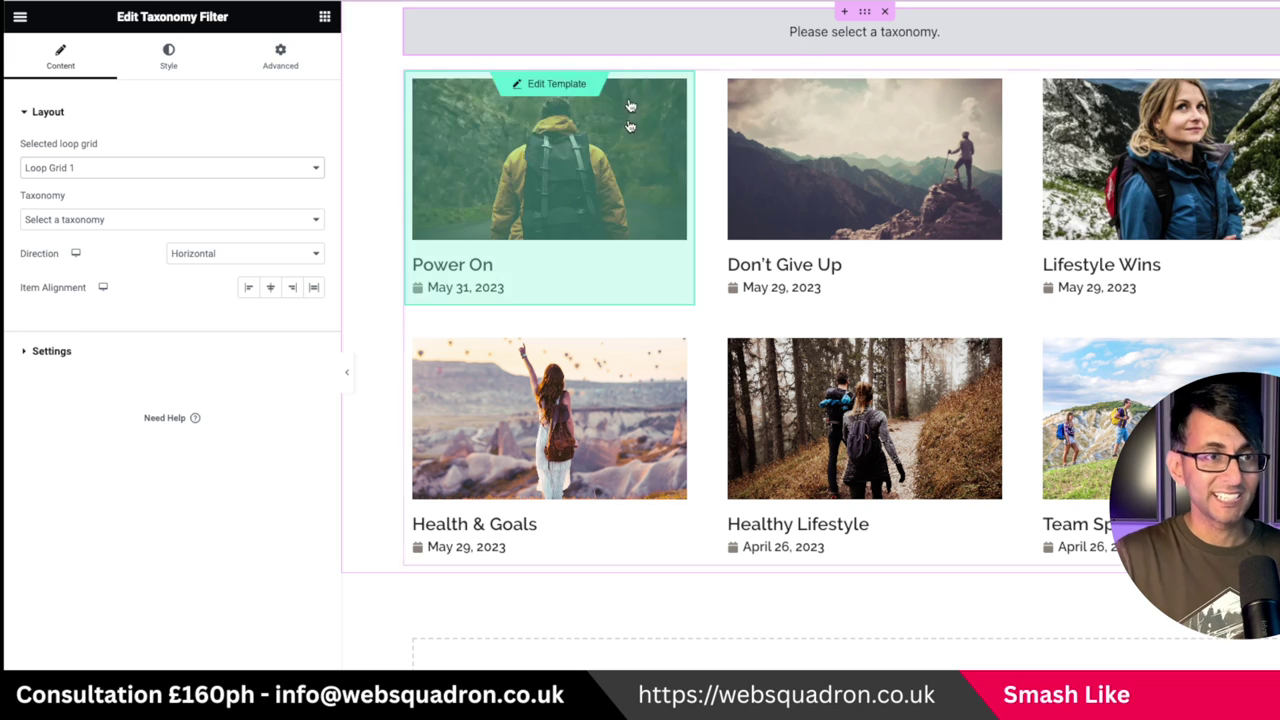
click(226, 216)
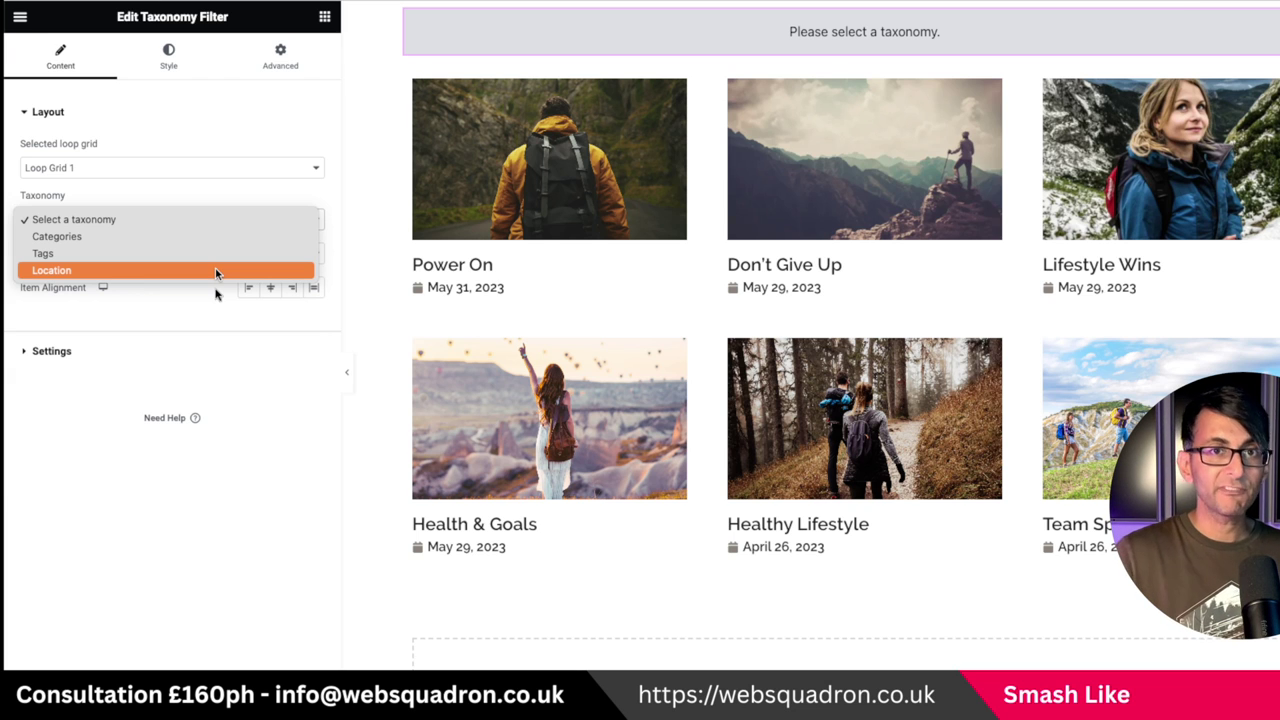
click(197, 237)
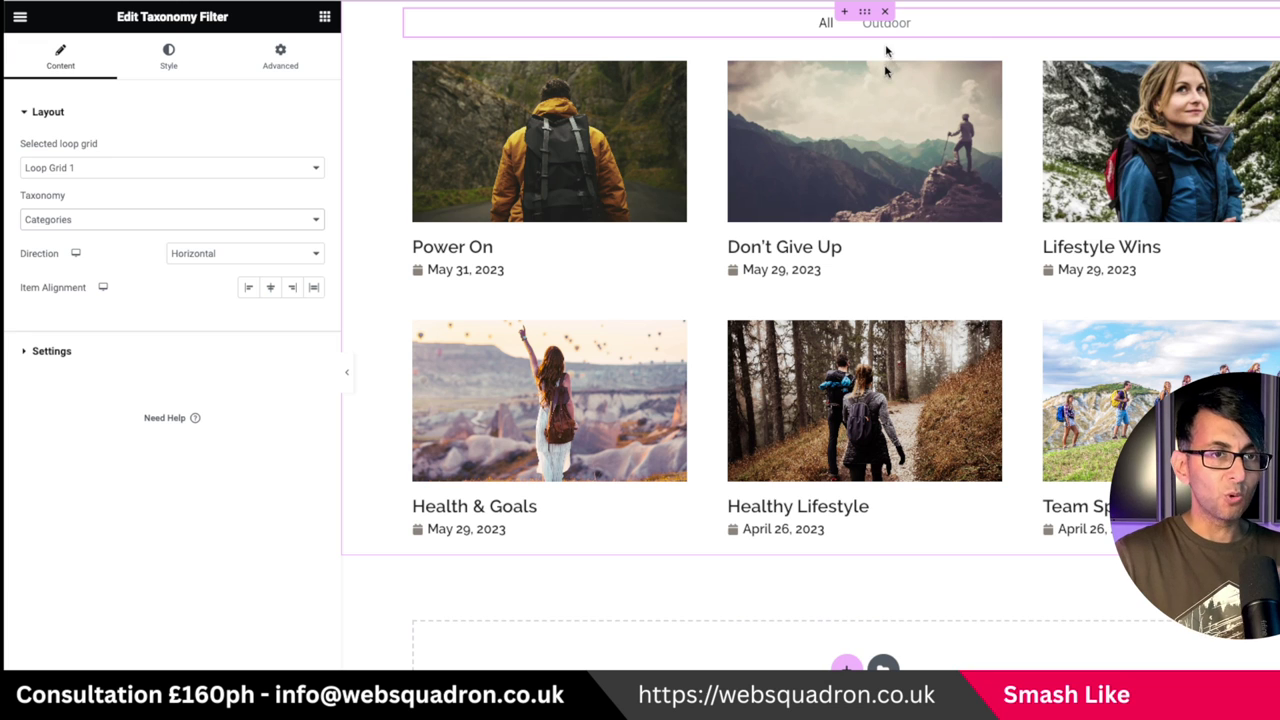
click(249, 287)
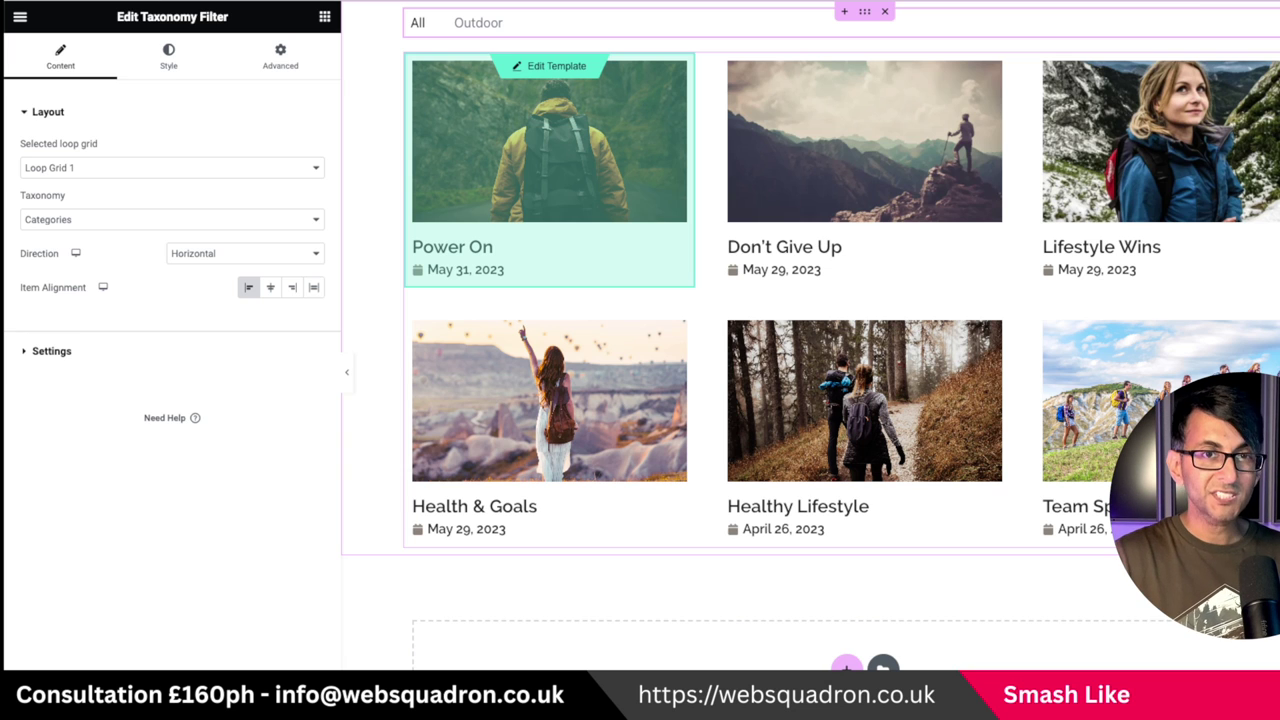
- Show the taxonomy children in the filter and test the Climbing, Family, Hiking, Outdoor and All filters on the grid
click(105, 351)
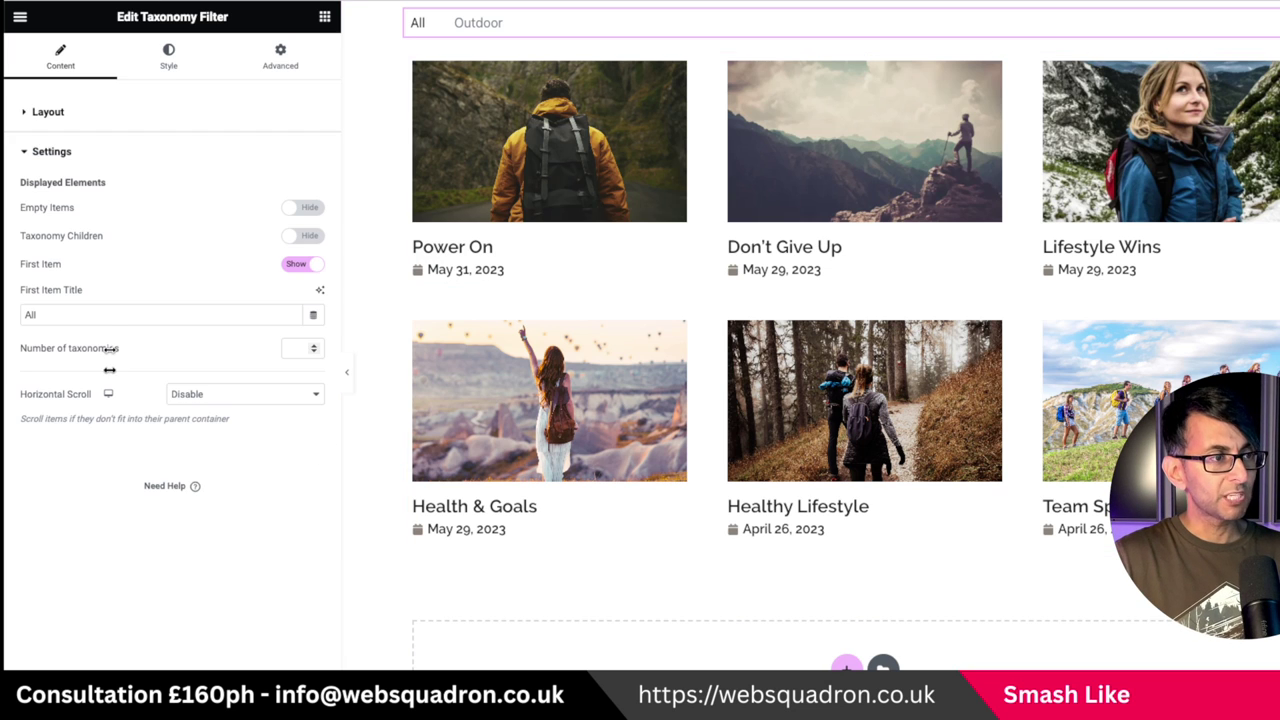
click(303, 236)
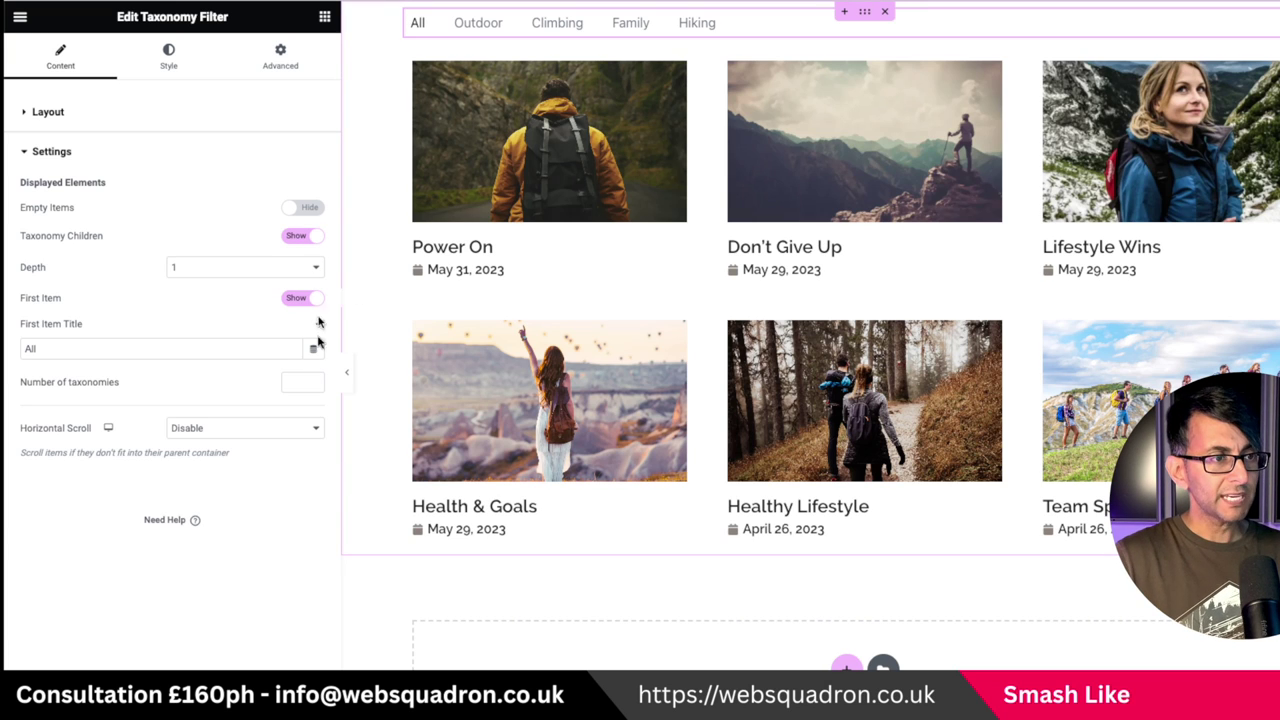
click(558, 33)
click(644, 33)
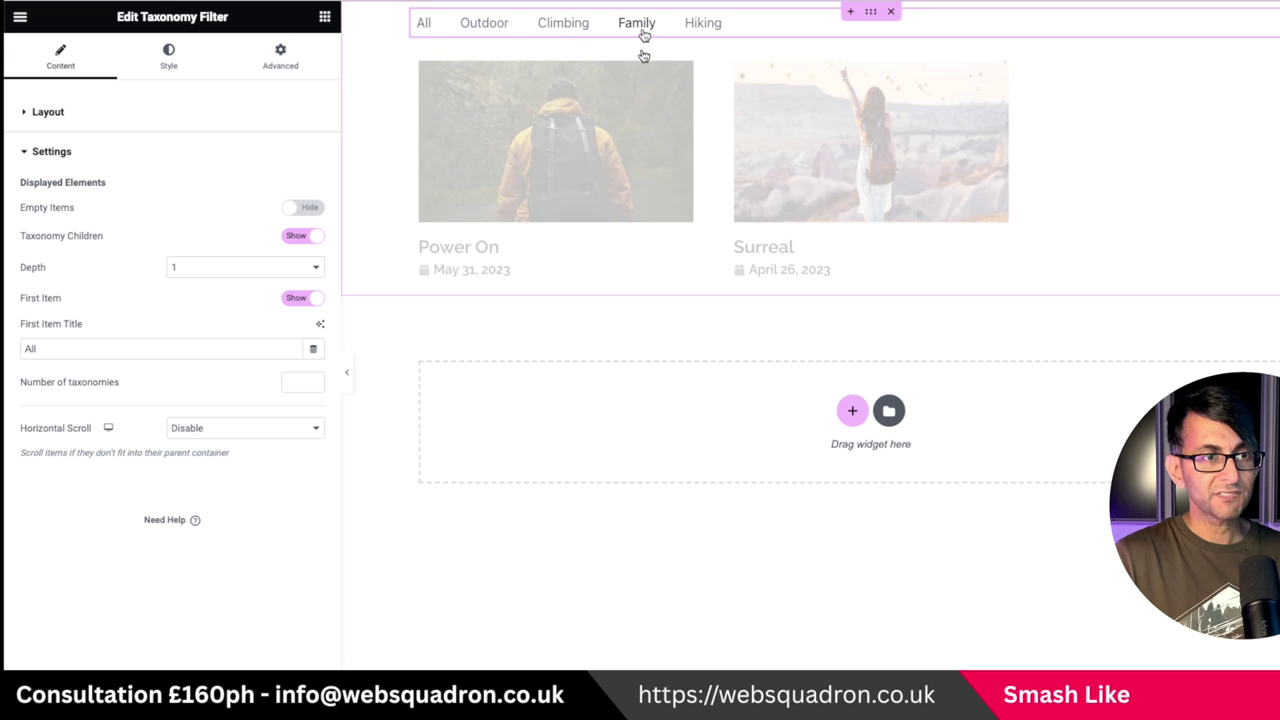
click(697, 26)
click(470, 26)
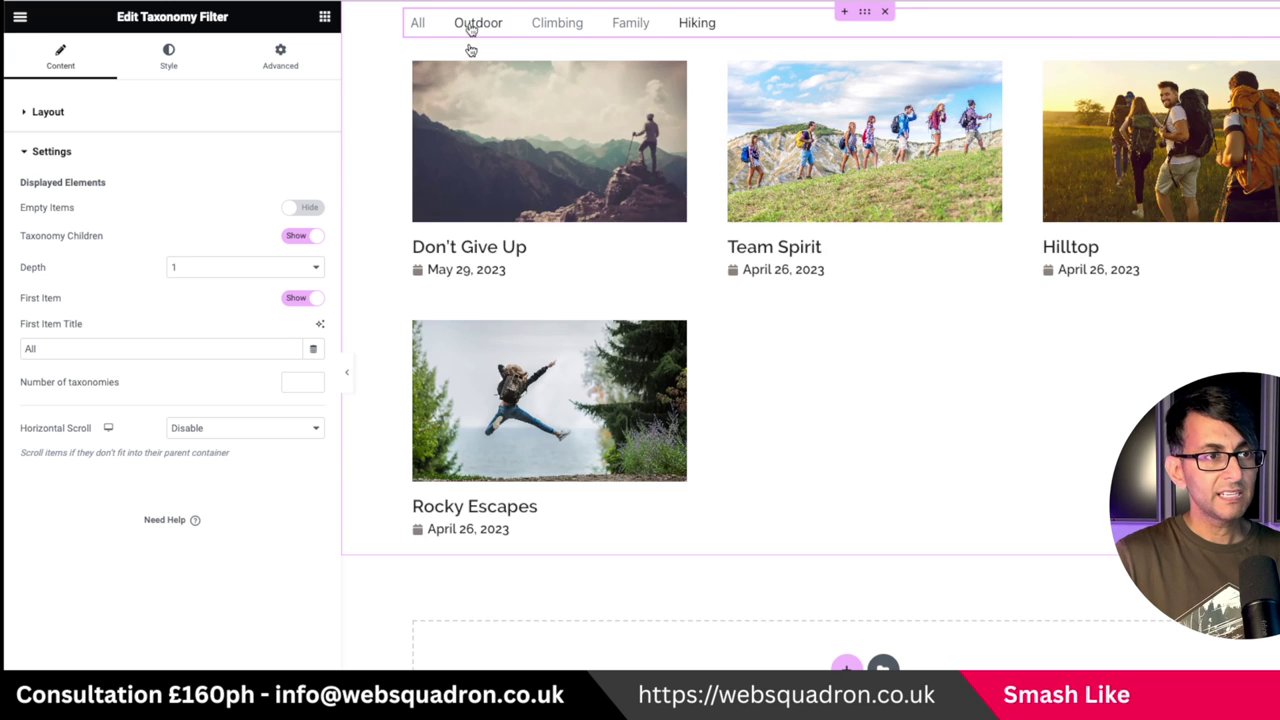
click(418, 26)
click(462, 28)
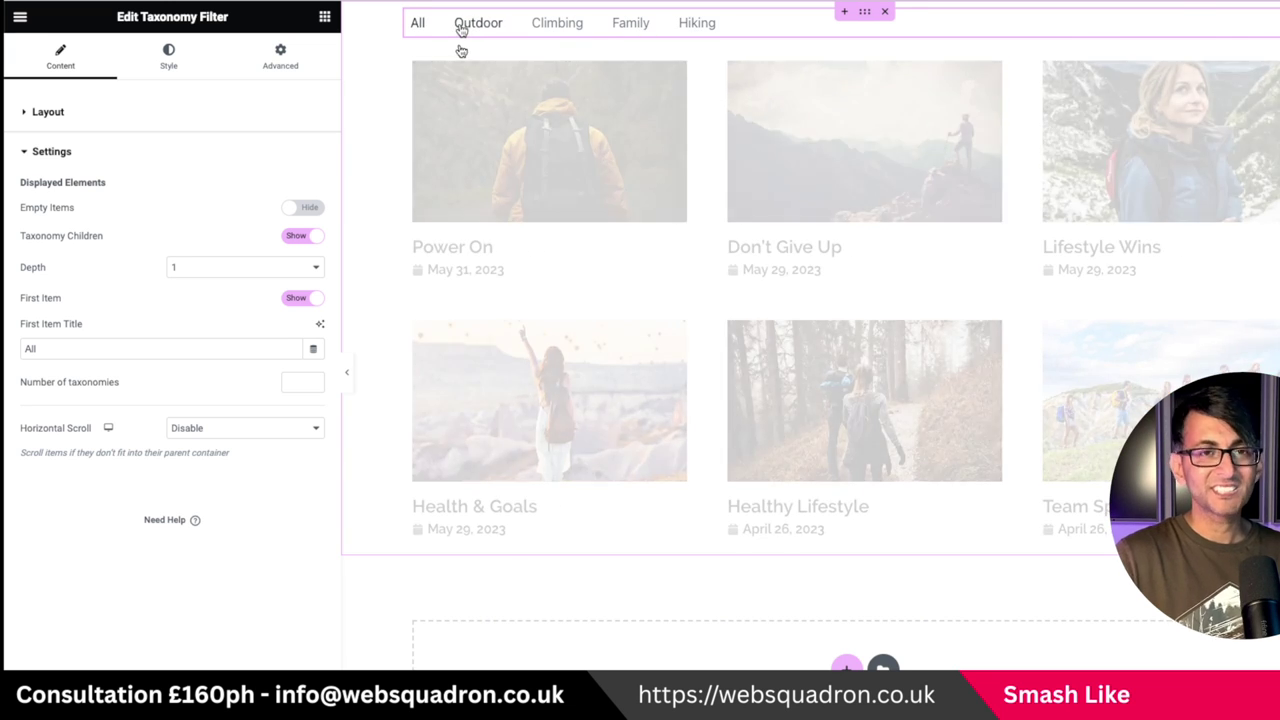
click(464, 29)
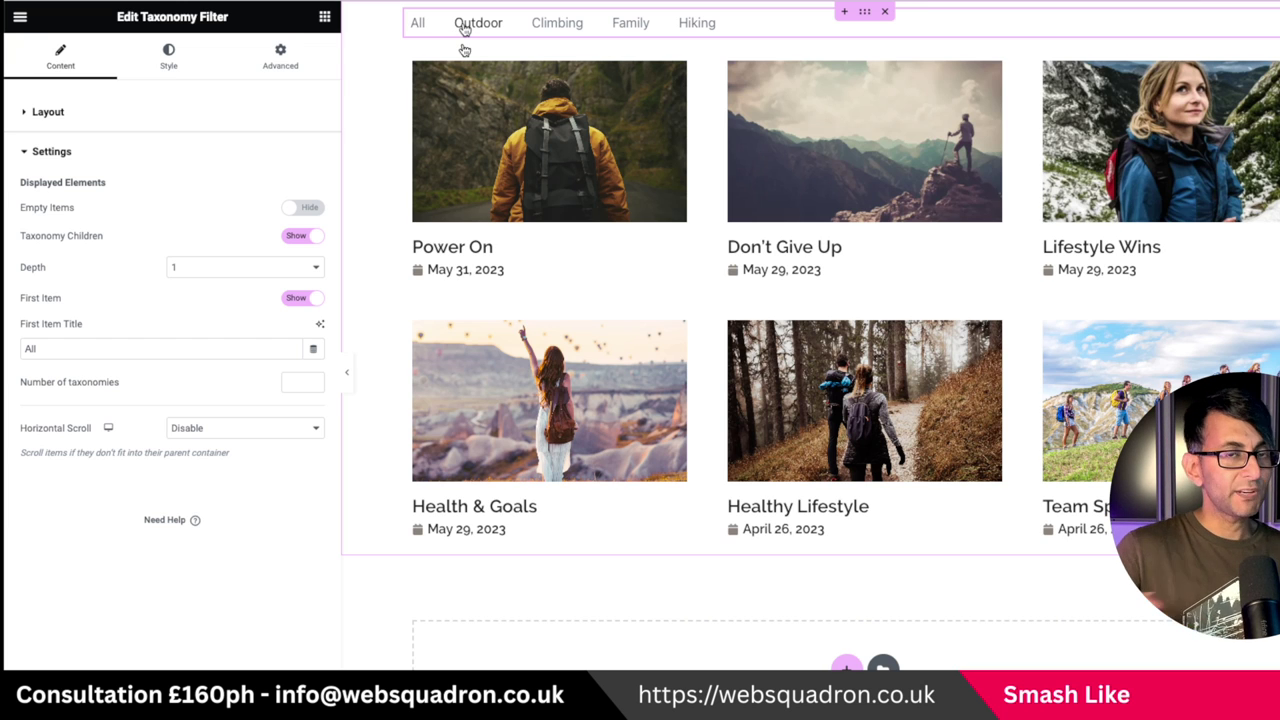
- Try showing empty items in the Taxonomy Filter, and hide them again
click(309, 208)
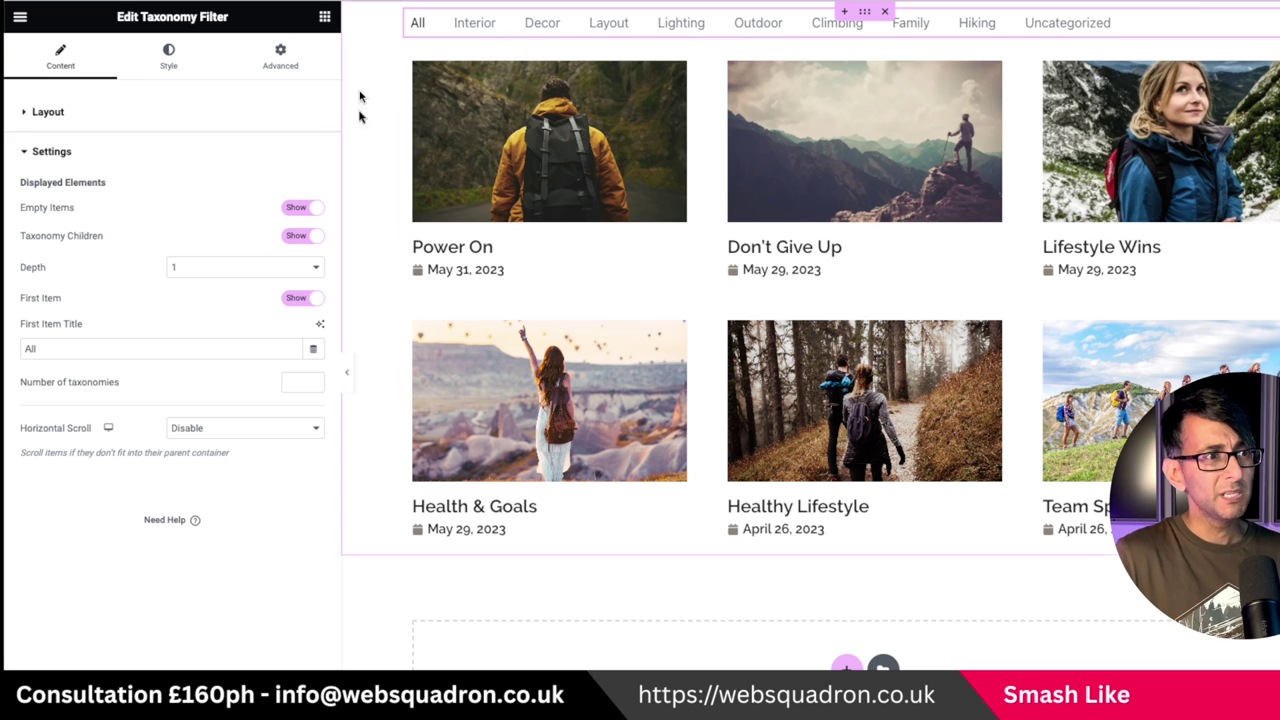
click(300, 209)
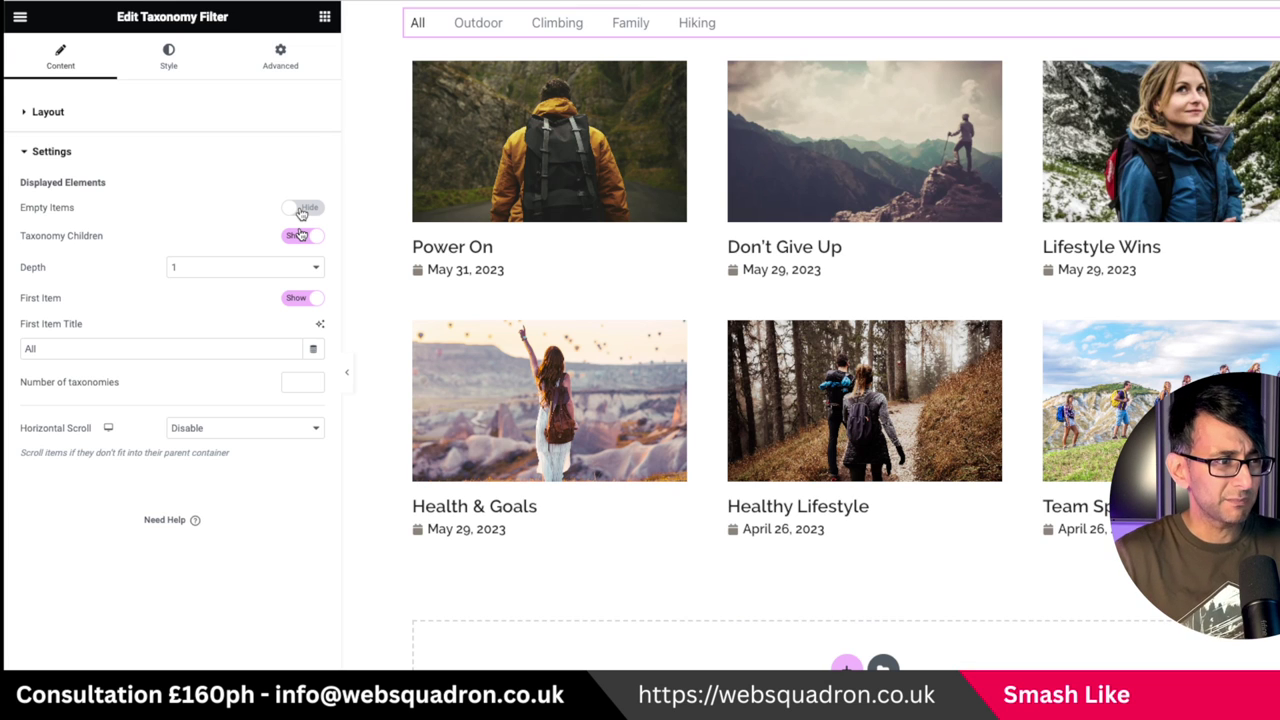
- Change the filter's first item title to "All Posts" and toggle the first item off and back on
click(114, 348)
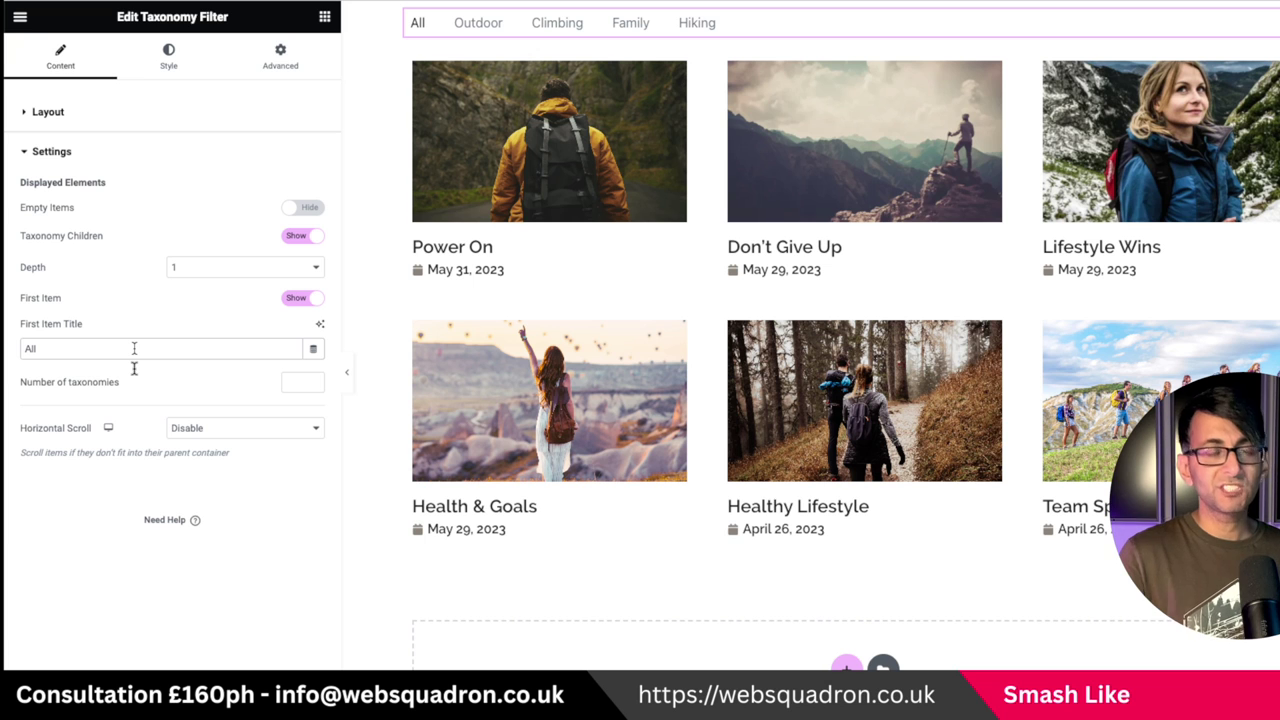
text(Posts)
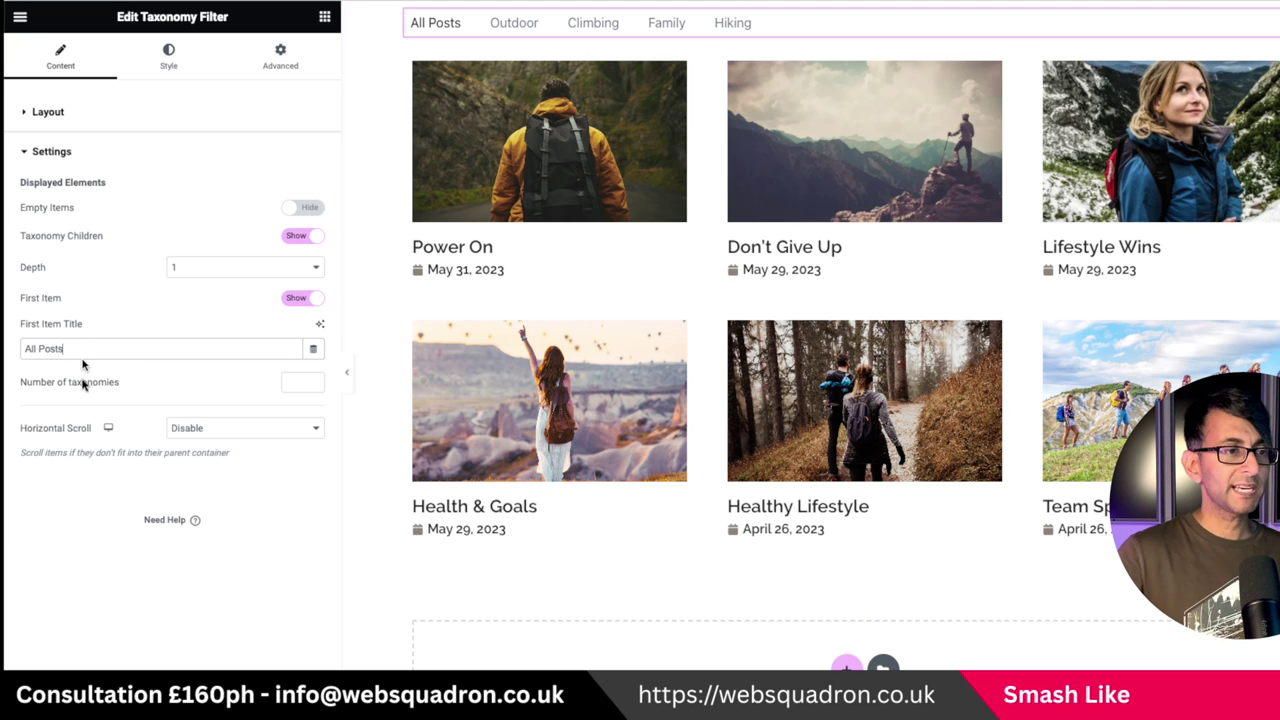
click(300, 299)
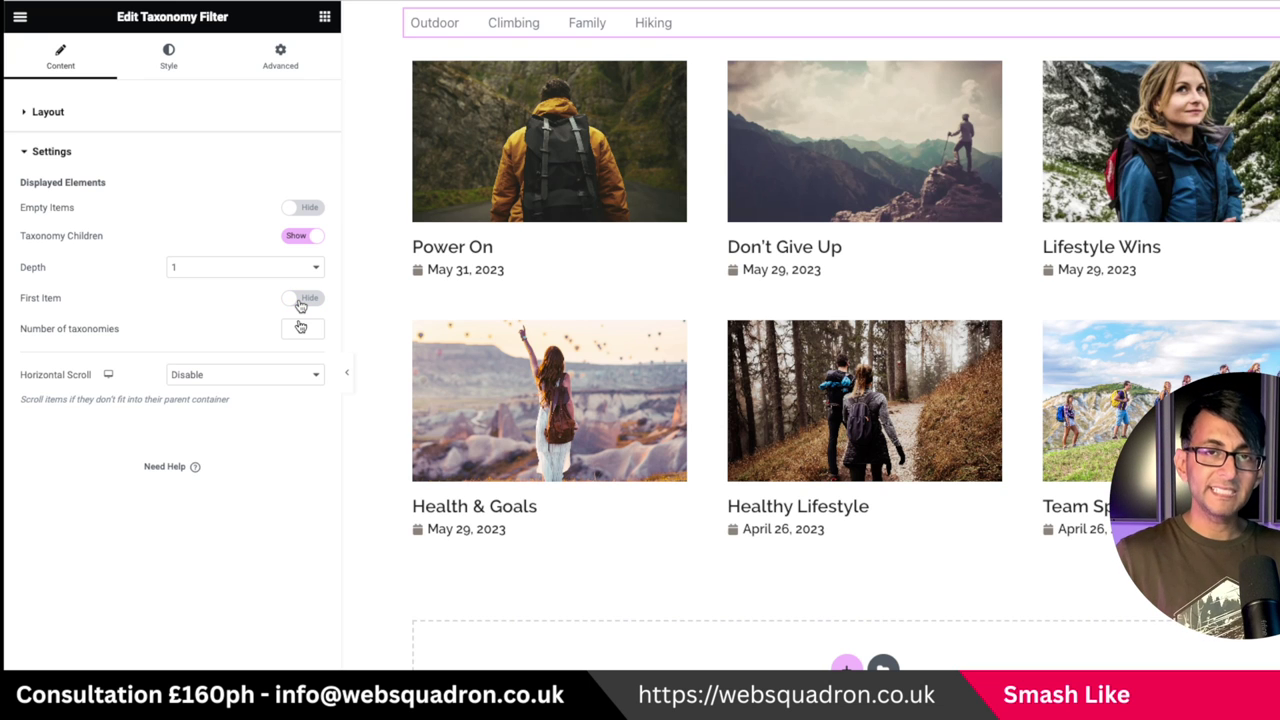
click(300, 299)
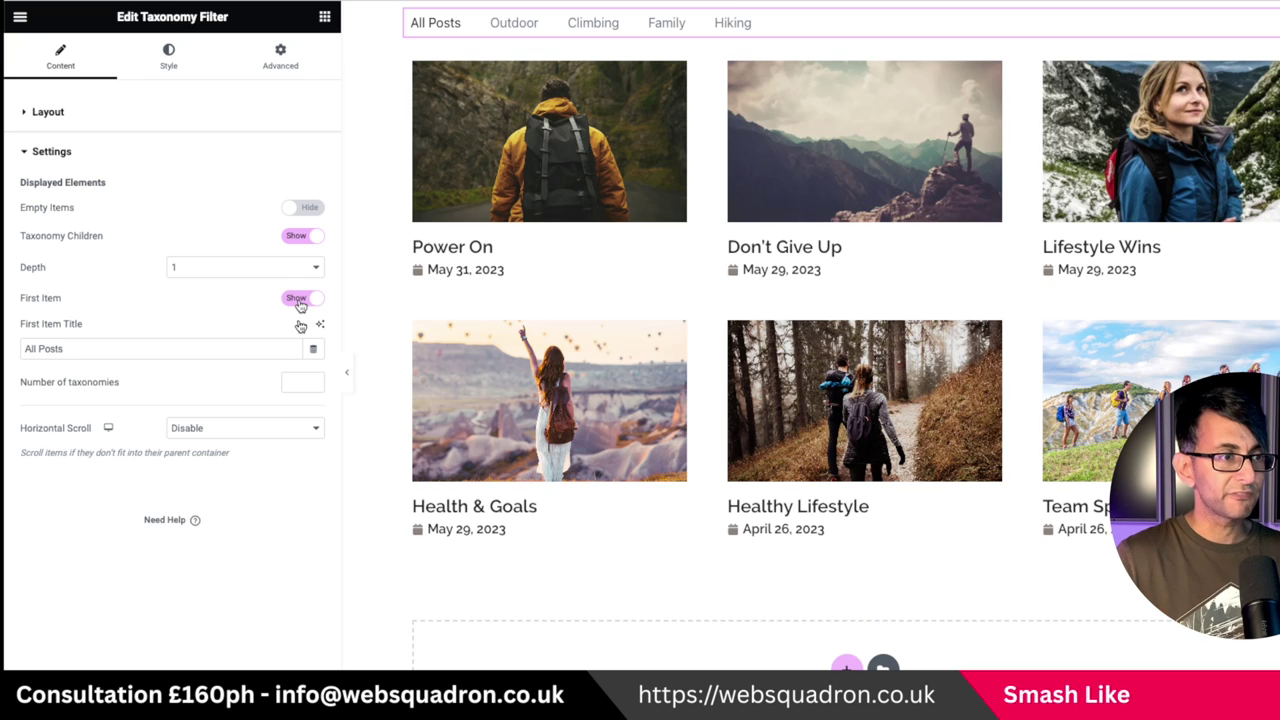
- Hide the filter's first item and try a taxonomy depth of 2, returning it to 1
click(225, 268)
click(219, 283)
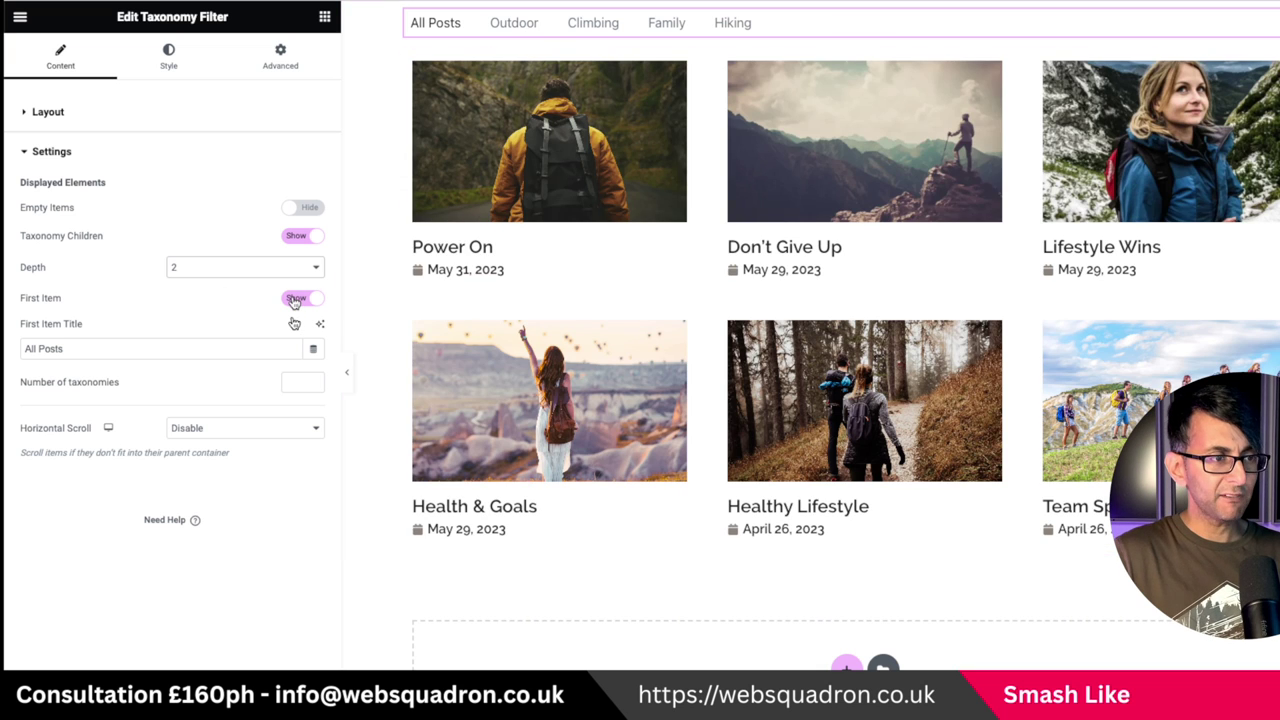
click(296, 299)
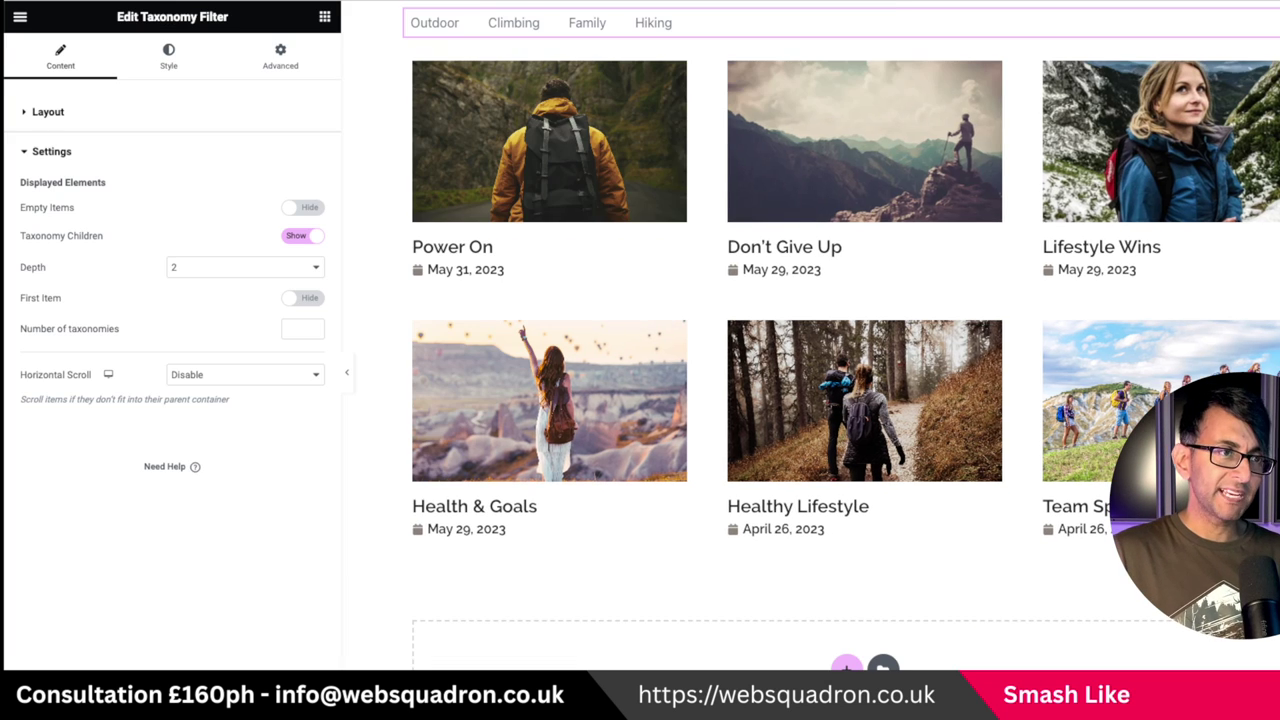
click(257, 268)
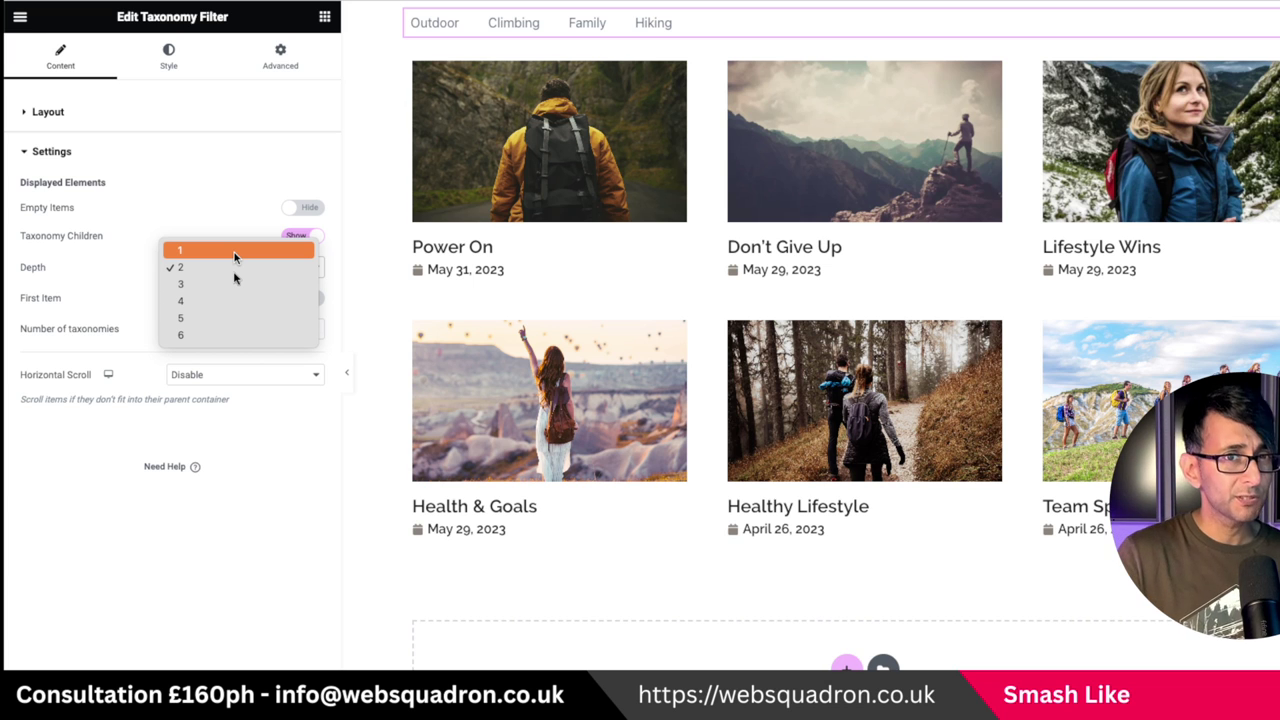
click(234, 252)
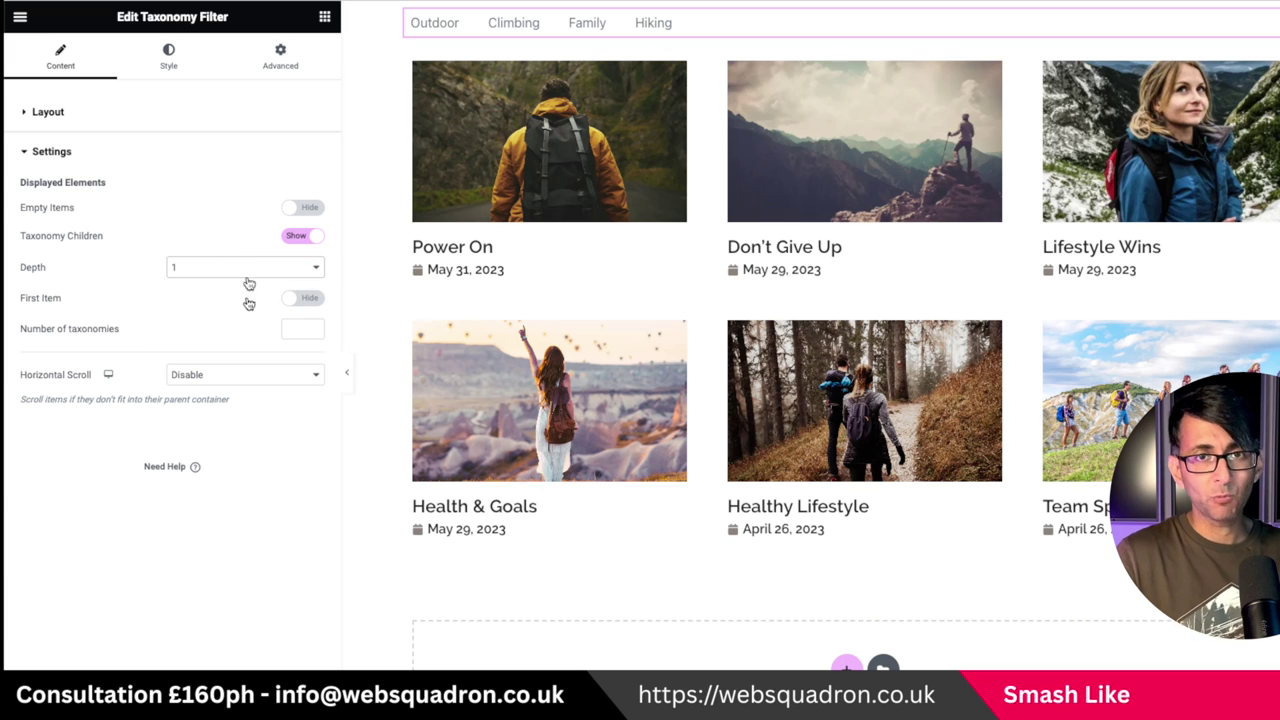
- Show the Taxonomy Filter's first item again and try limiting the number of taxonomies to 3, clearing that limit again
click(306, 300)
click(267, 383)
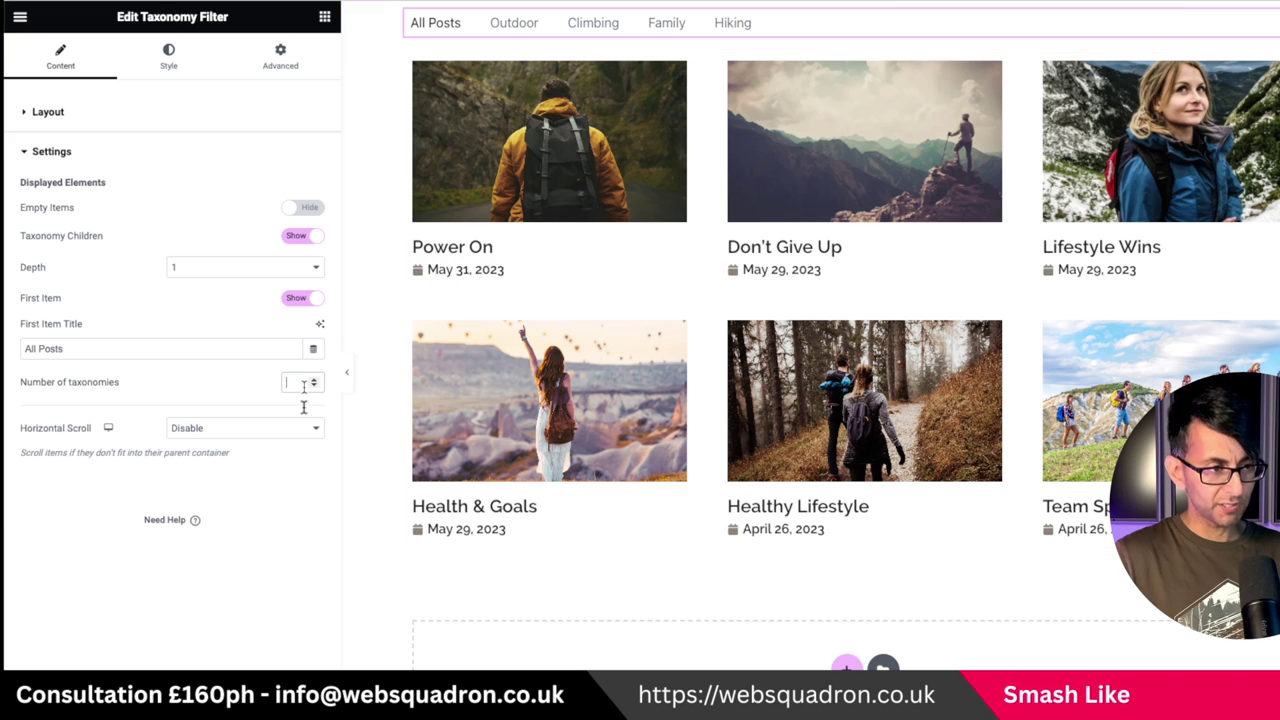
text(3)
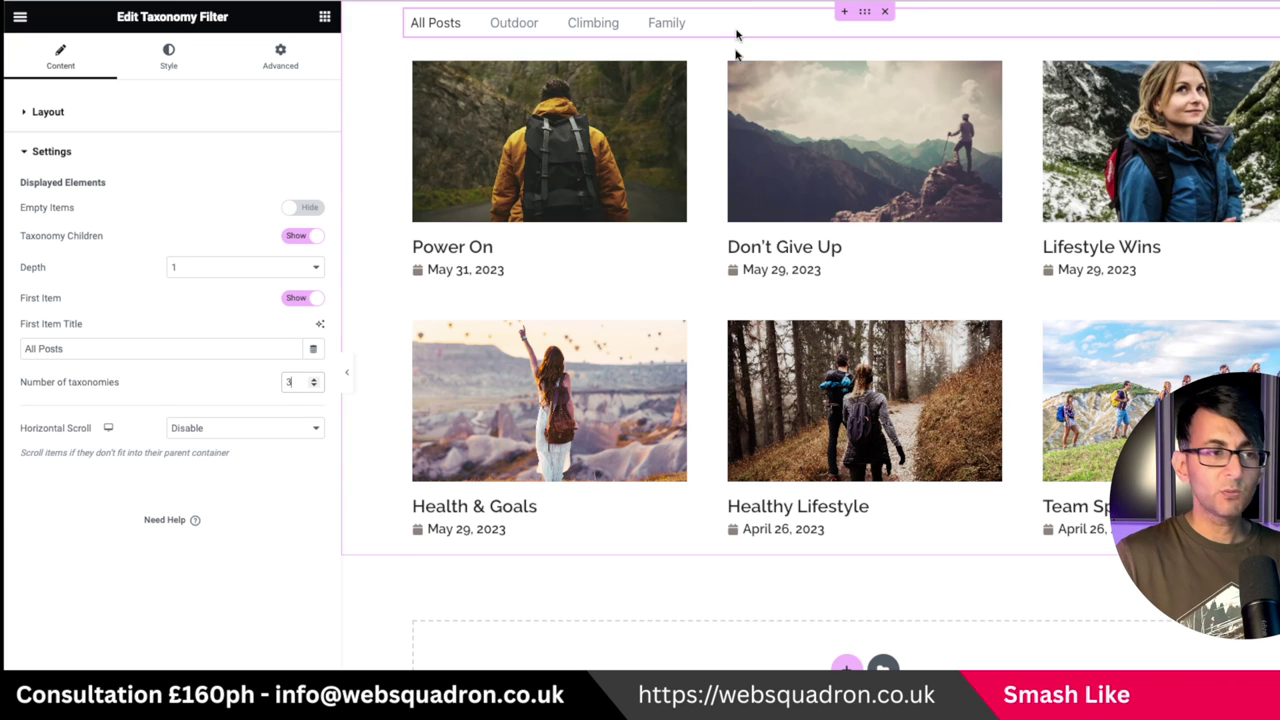
key(BackSpace)
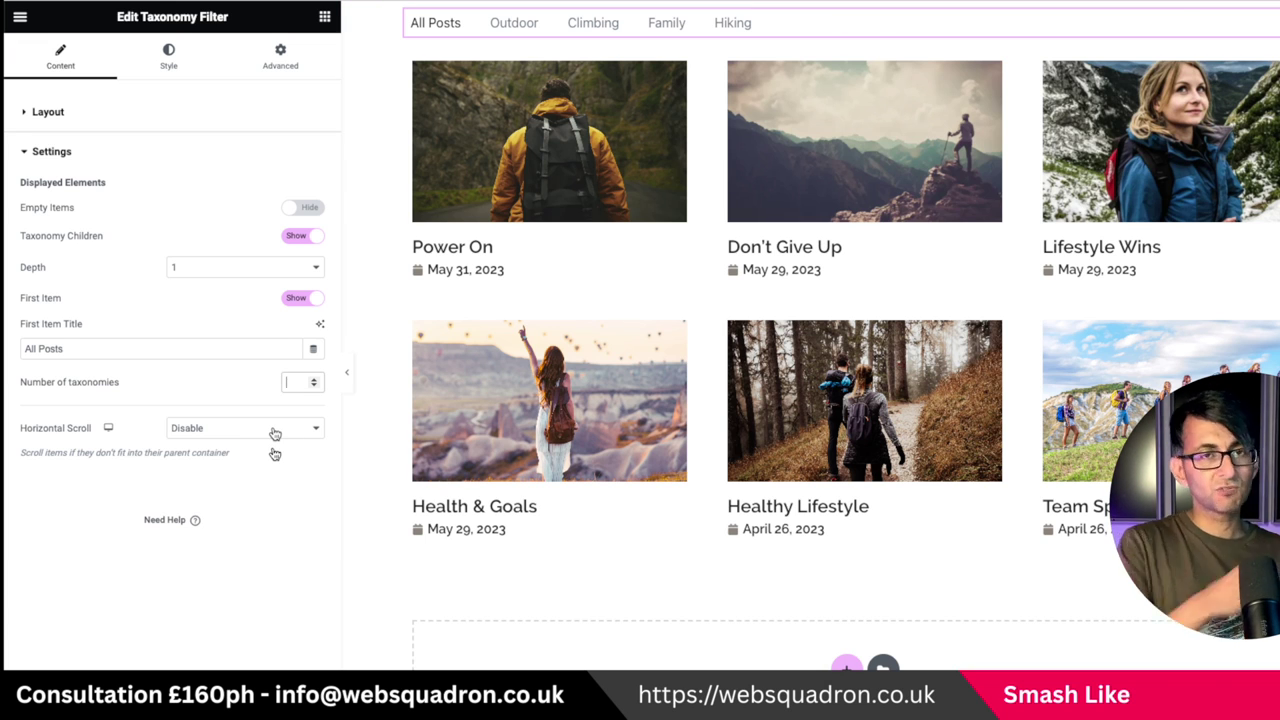
- Look over the Taxonomy Filter's style options and return to its content settings
click(169, 66)
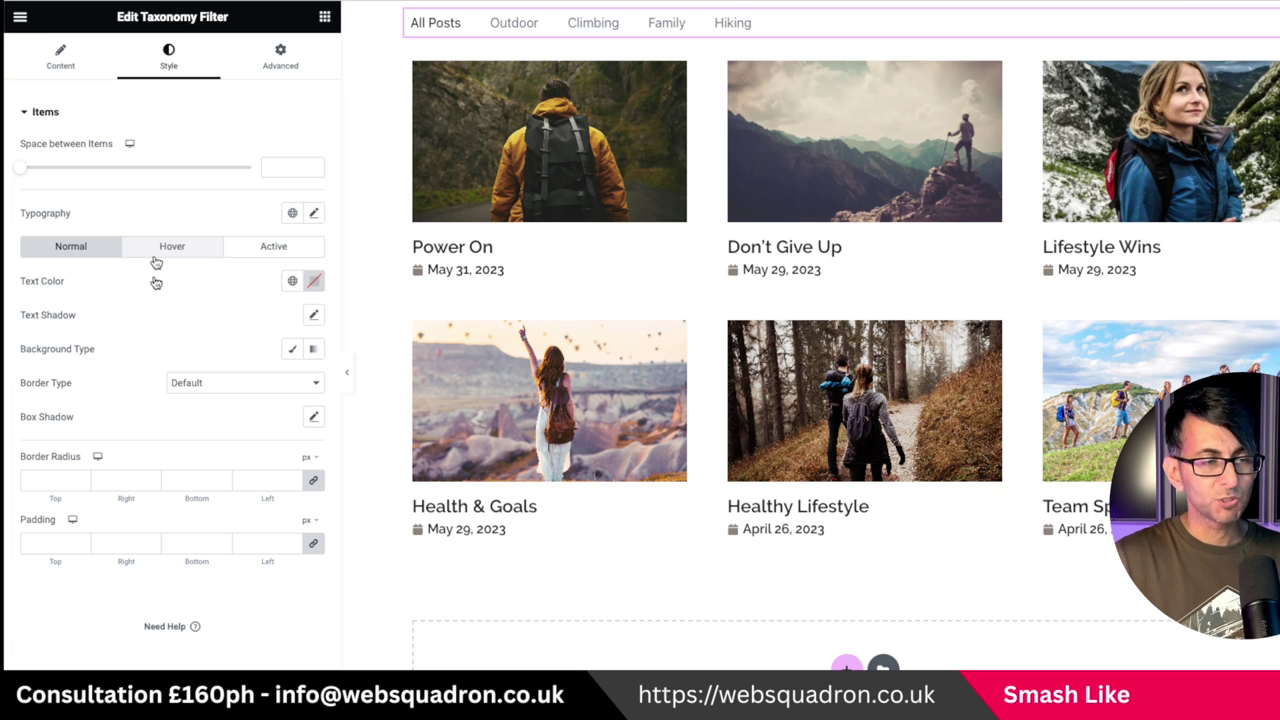
click(58, 68)
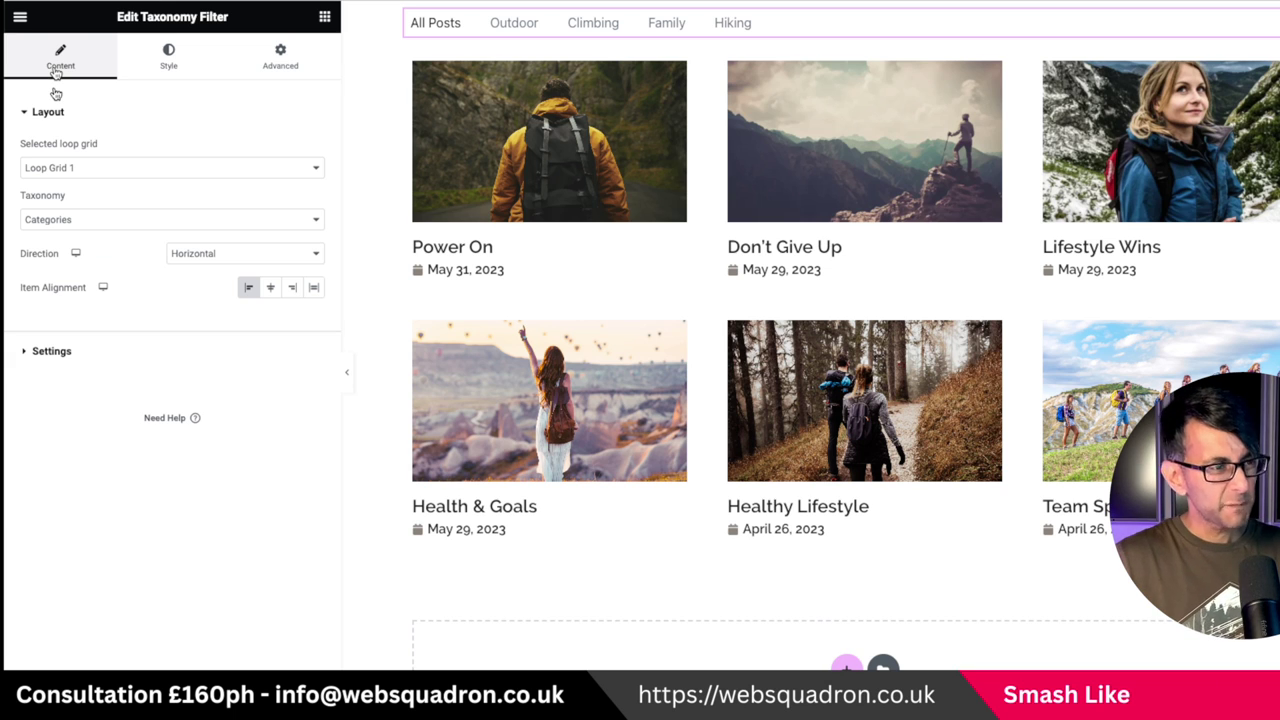
click(154, 356)
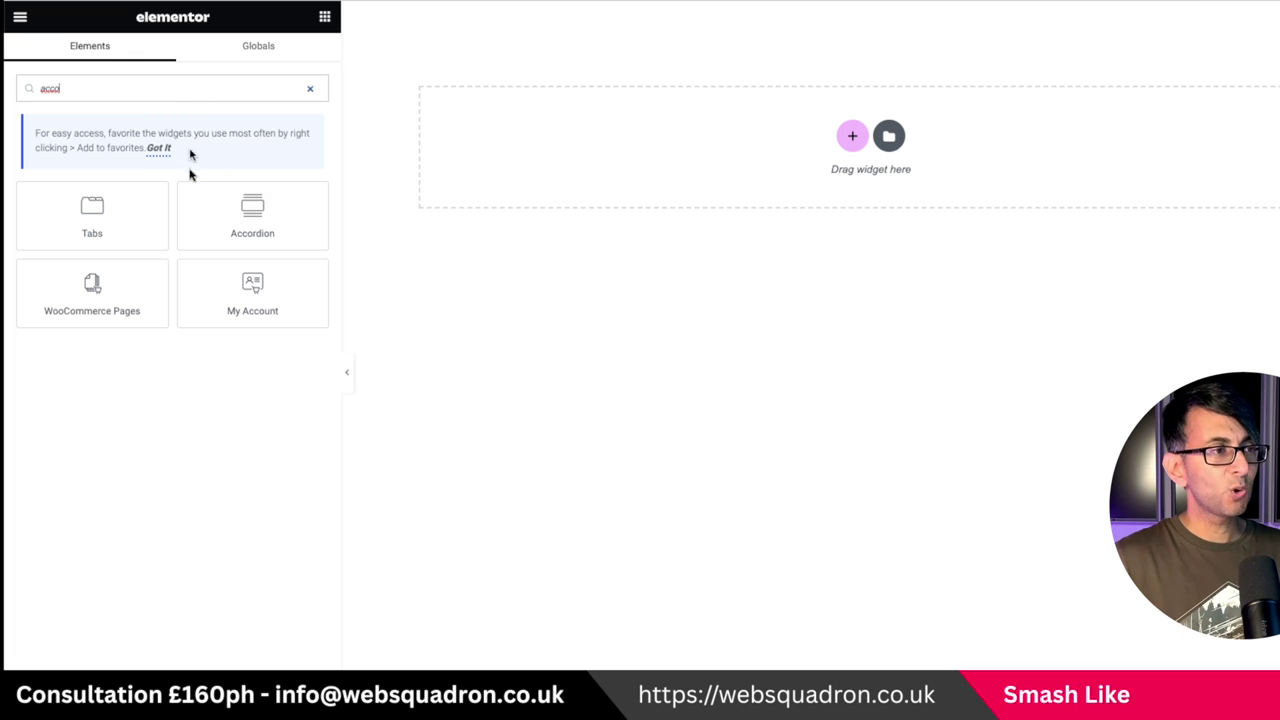
- Add an Accordion widget to the page, place an Image widget inside Item #1, and collapse that item
drag(257, 228, 641, 155)
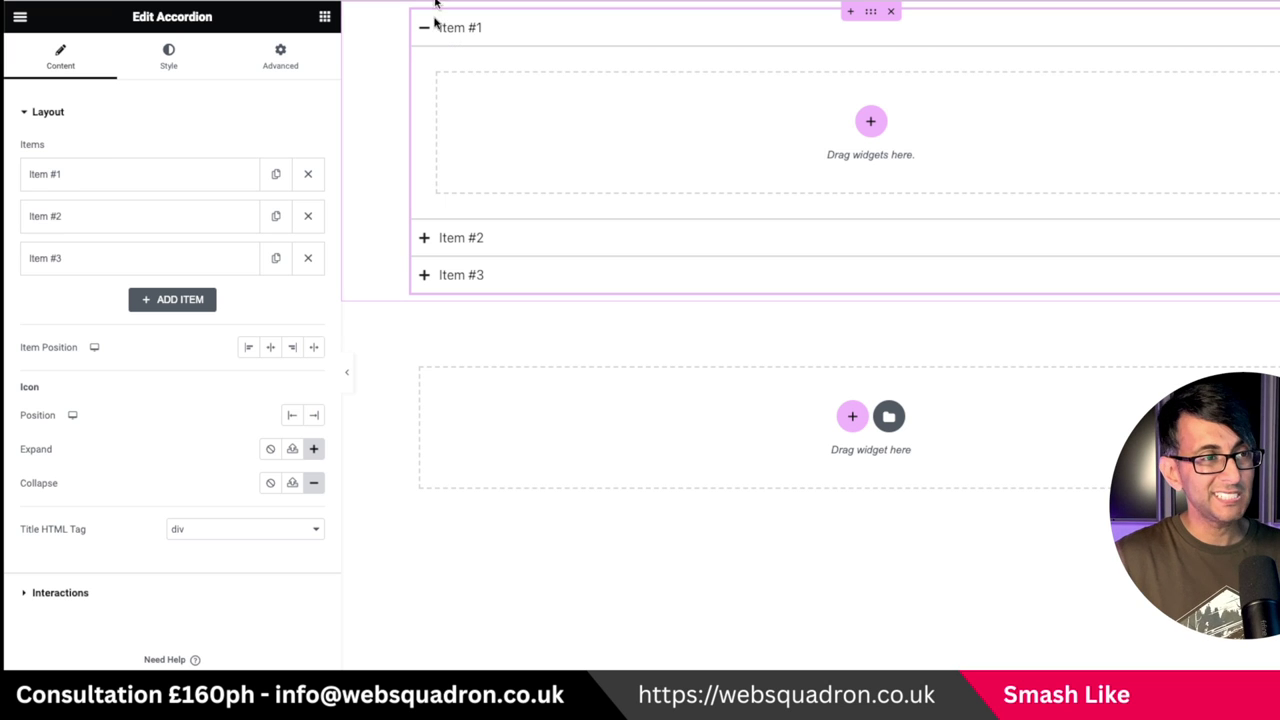
click(325, 20)
drag(252, 385, 691, 194)
click(508, 28)
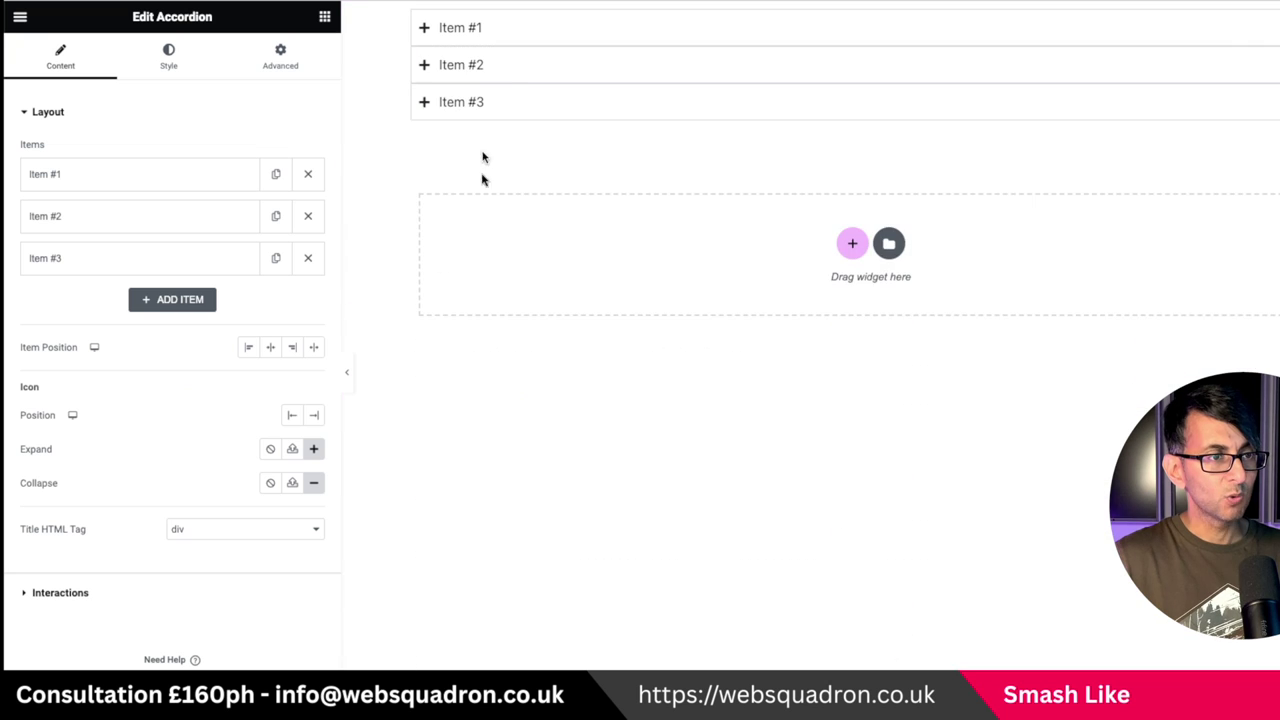
- Expand accordion Item #2 and place a Video widget inside it
click(508, 68)
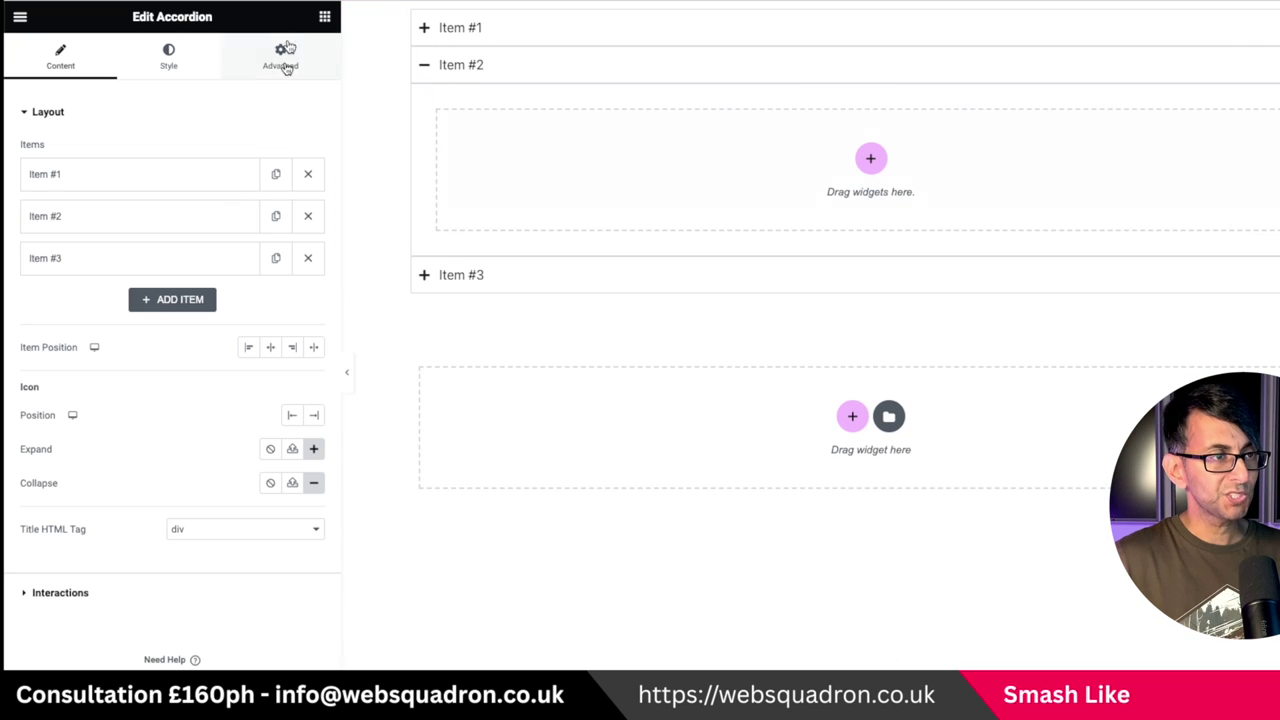
click(325, 17)
drag(243, 462, 602, 192)
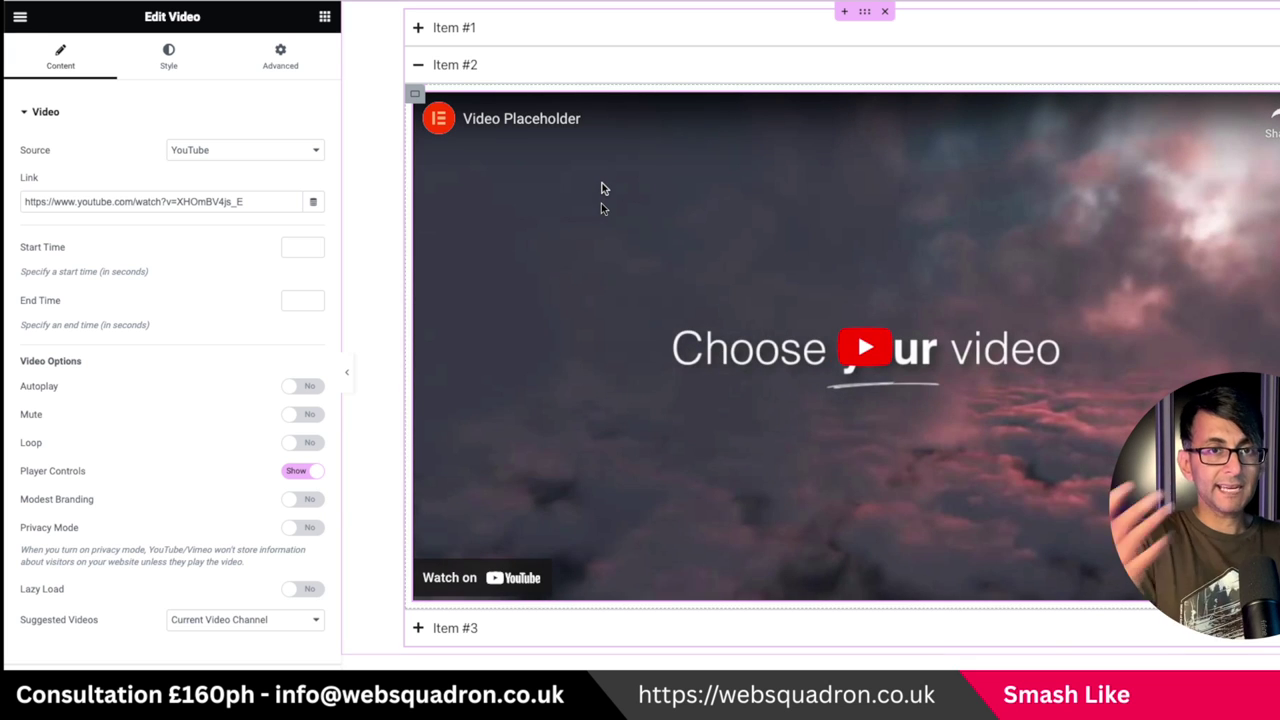
- Insert a container structure with two columns above a full-width row inside accordion Item #3
click(557, 635)
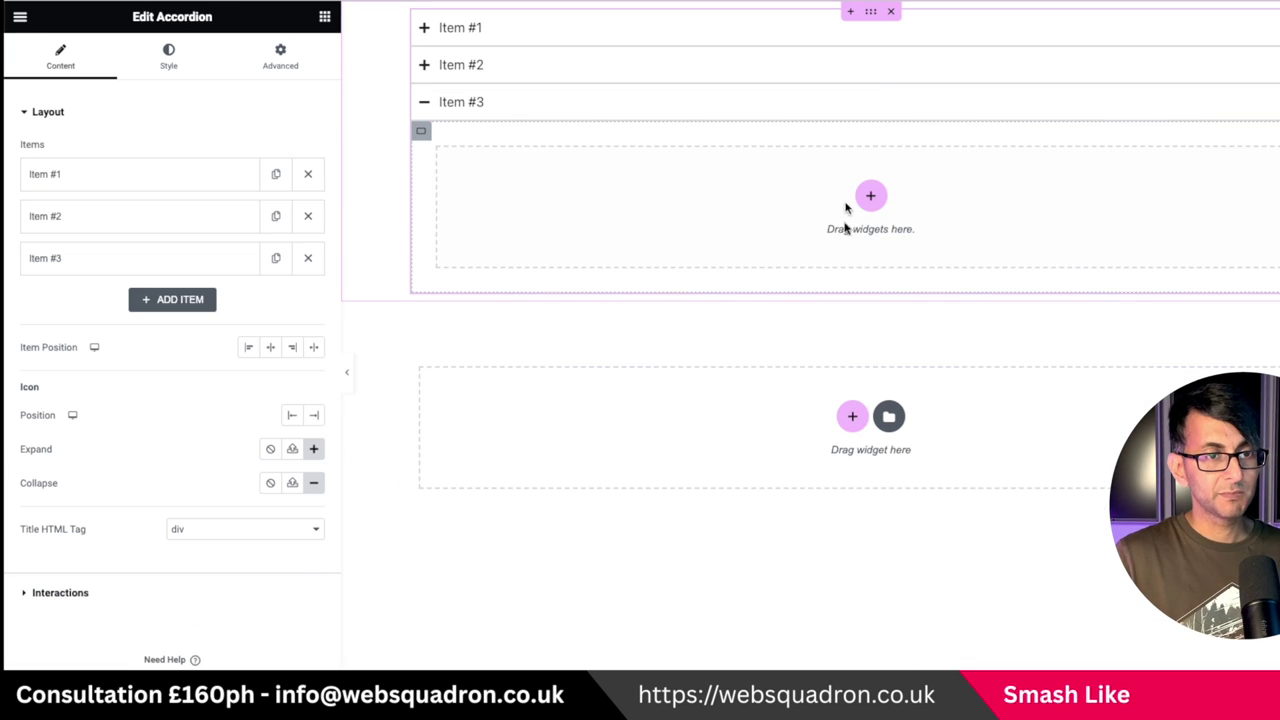
click(868, 198)
click(700, 268)
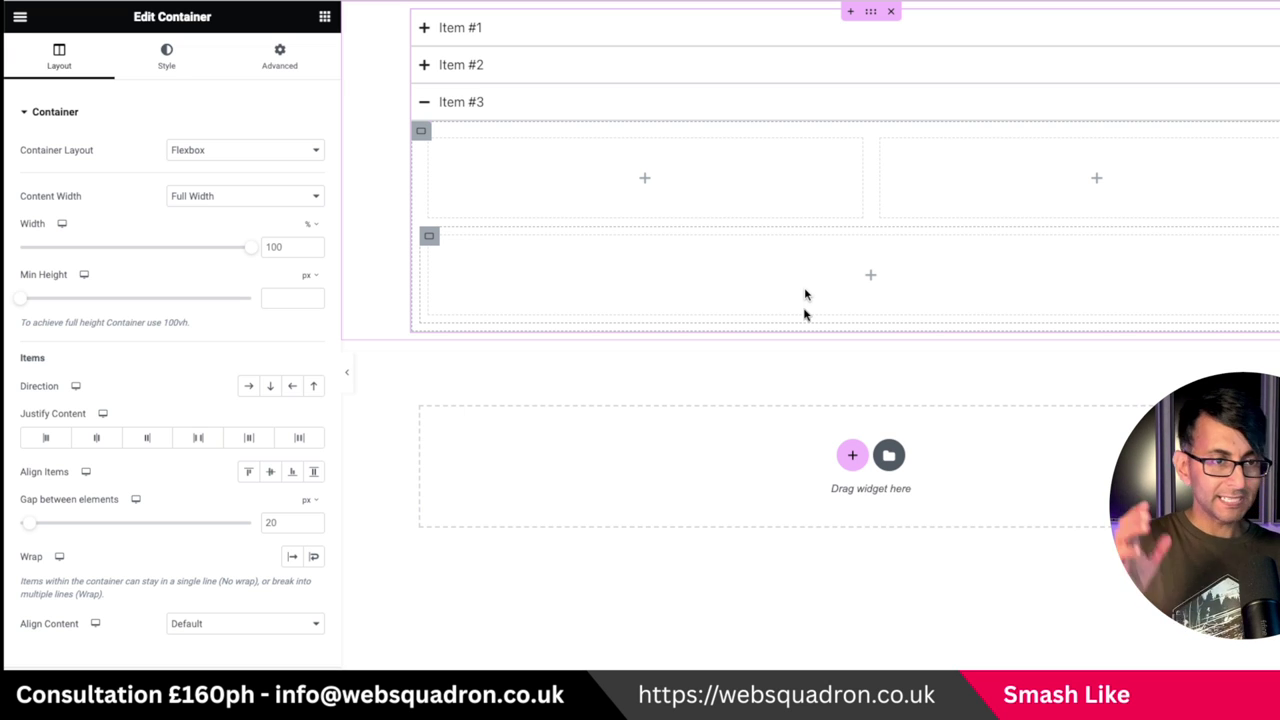
- Collapse Item #3, then set the accordion's space between items to 22 and its border radius to 25 px on all corners
click(597, 108)
mouse_move(43, 172)
mouse_down()
mouse_move(57, 174)
mouse_move(46, 175)
mouse_up()
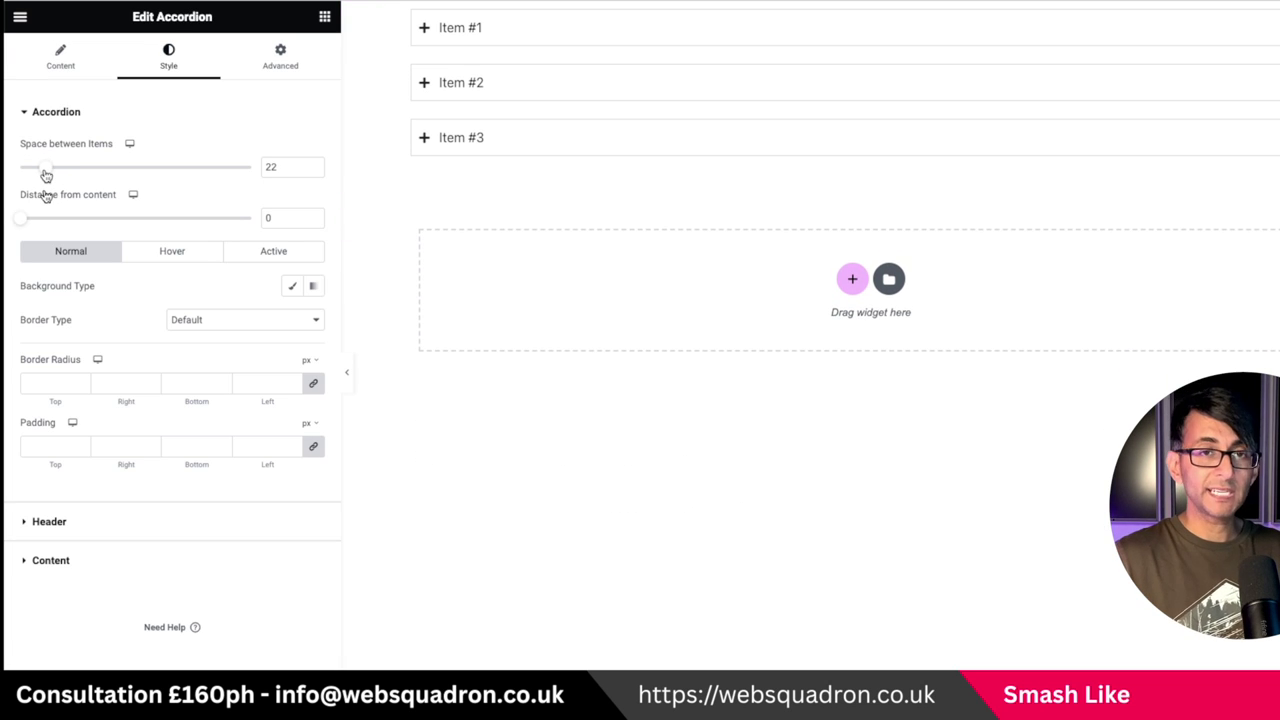
click(32, 389)
text(25)
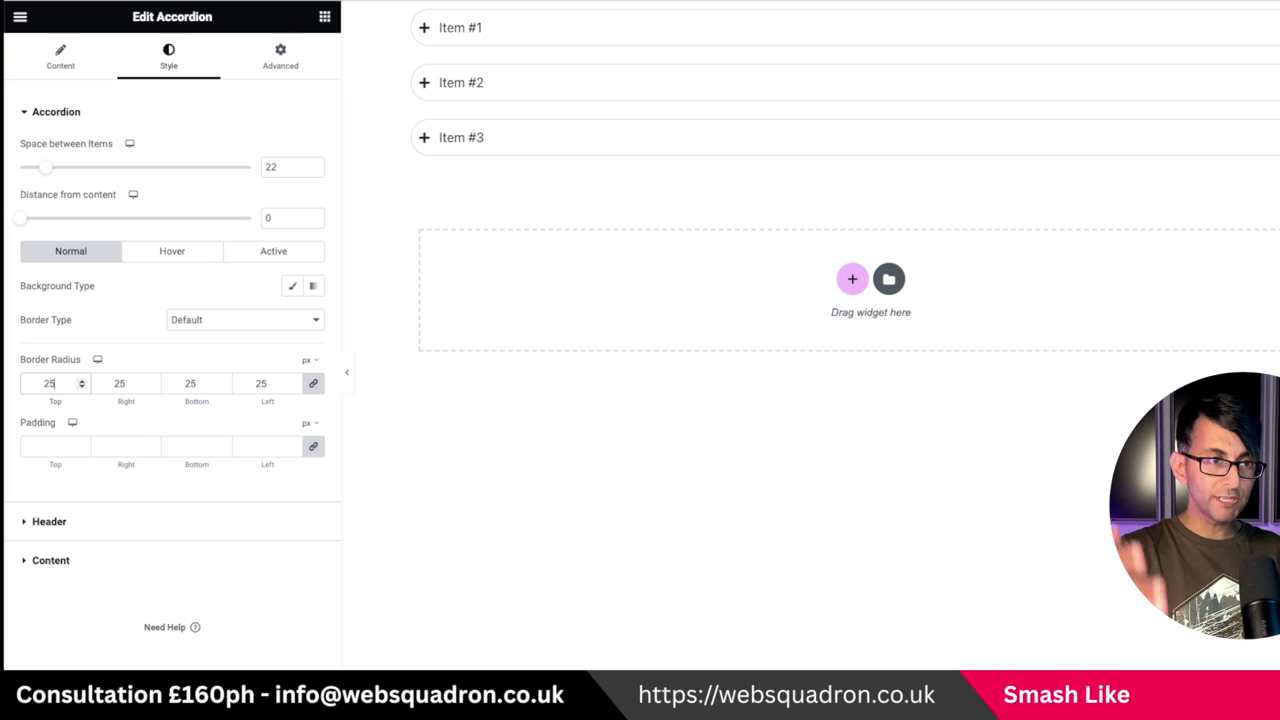
- Review the accordion's header and content style options, and return to its layout settings
click(141, 528)
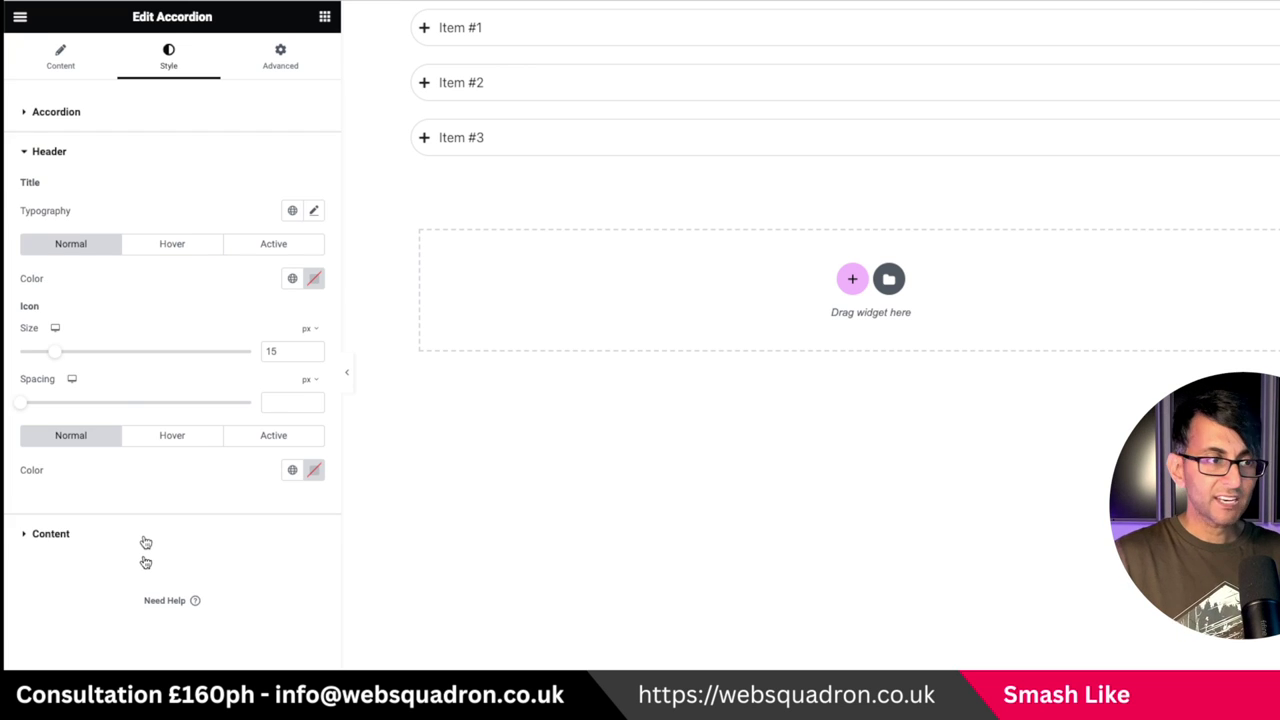
click(143, 540)
click(46, 80)
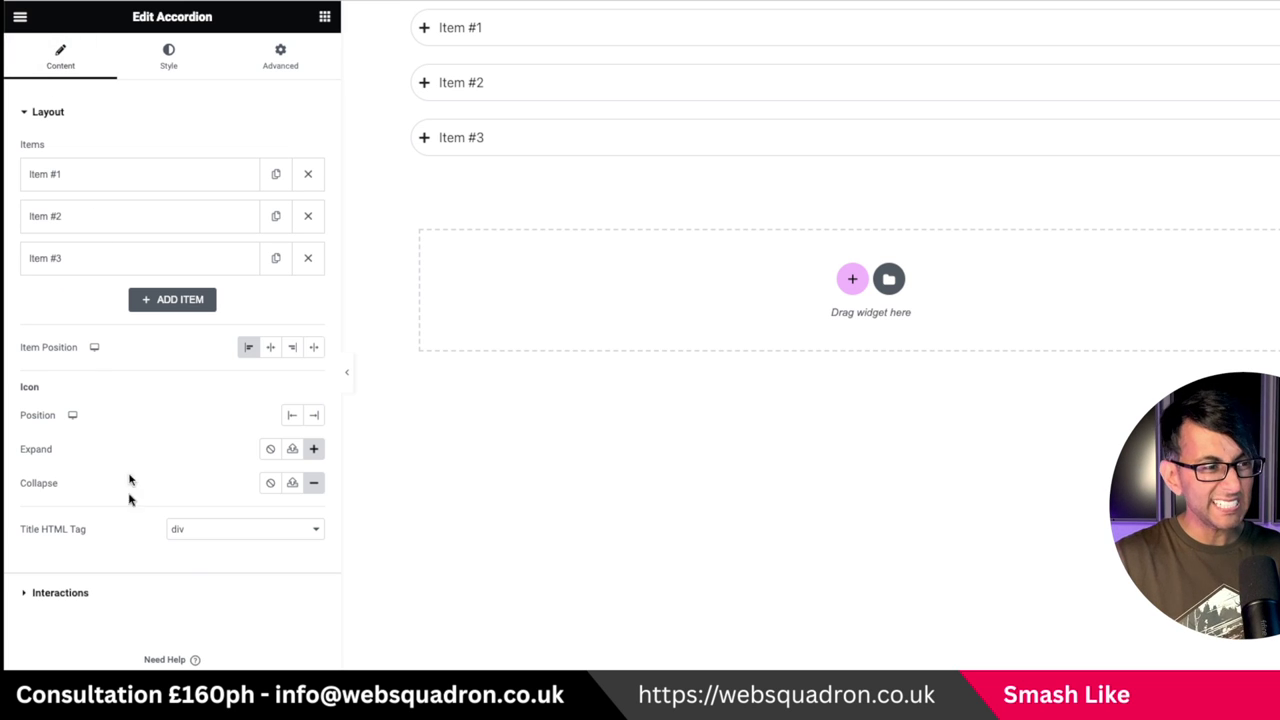
- Set the accordion's default state to All collapsed and its maximum items expanded to Multiple
click(194, 592)
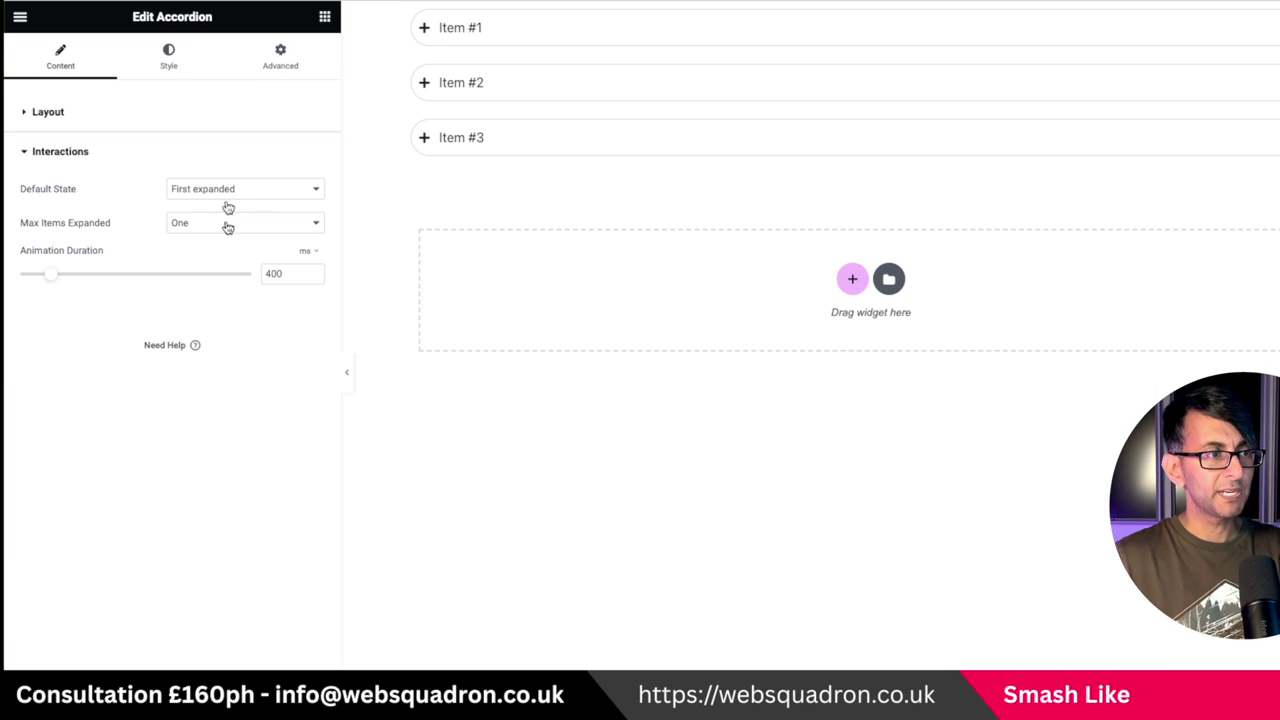
click(229, 192)
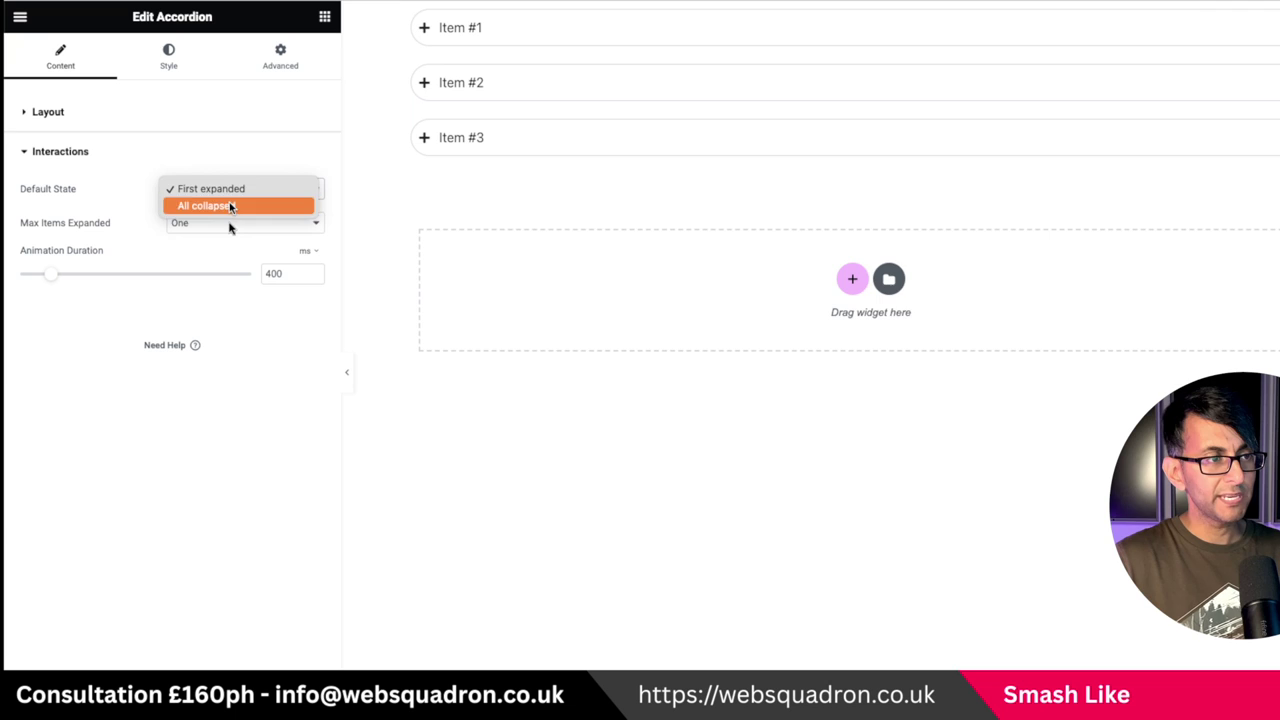
click(229, 206)
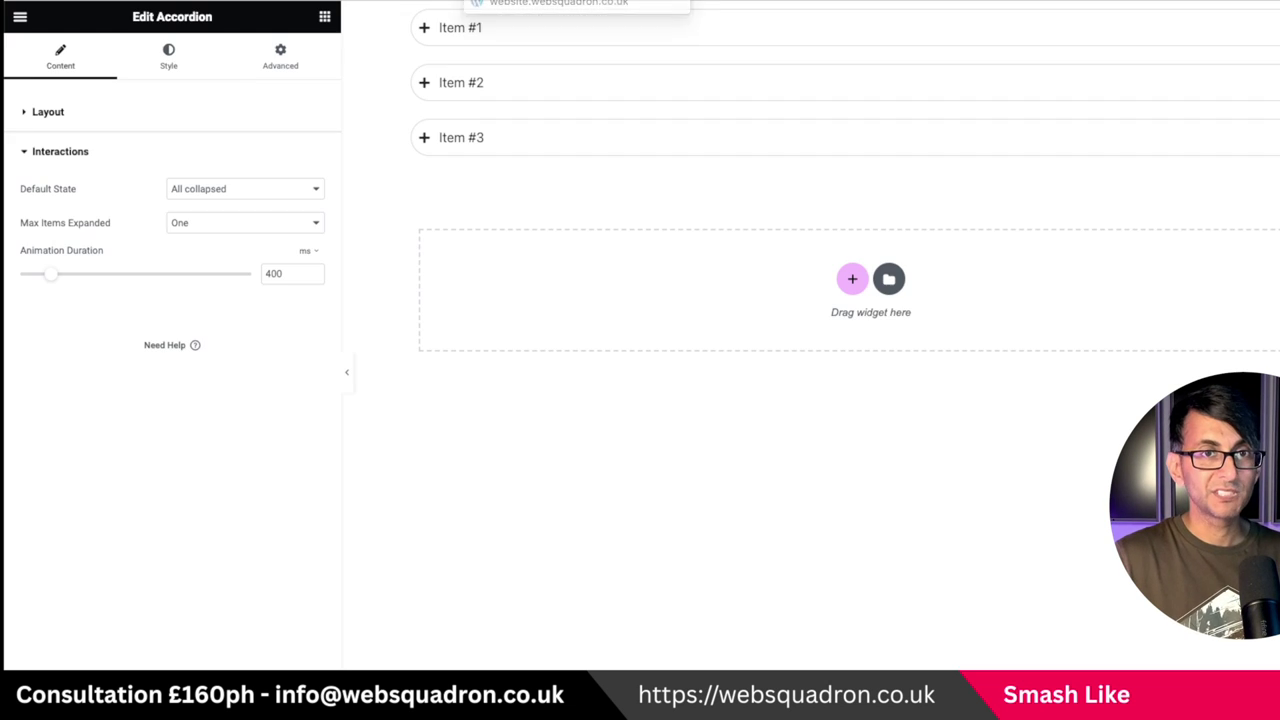
click(236, 224)
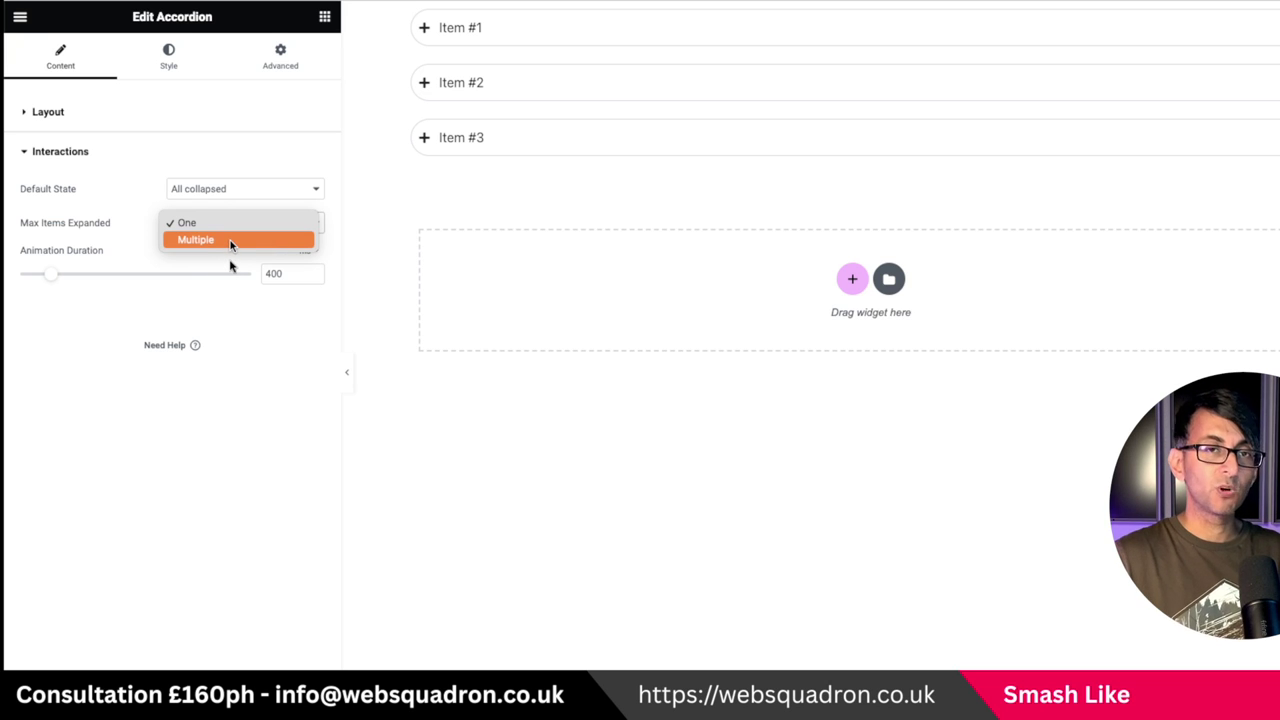
click(230, 240)
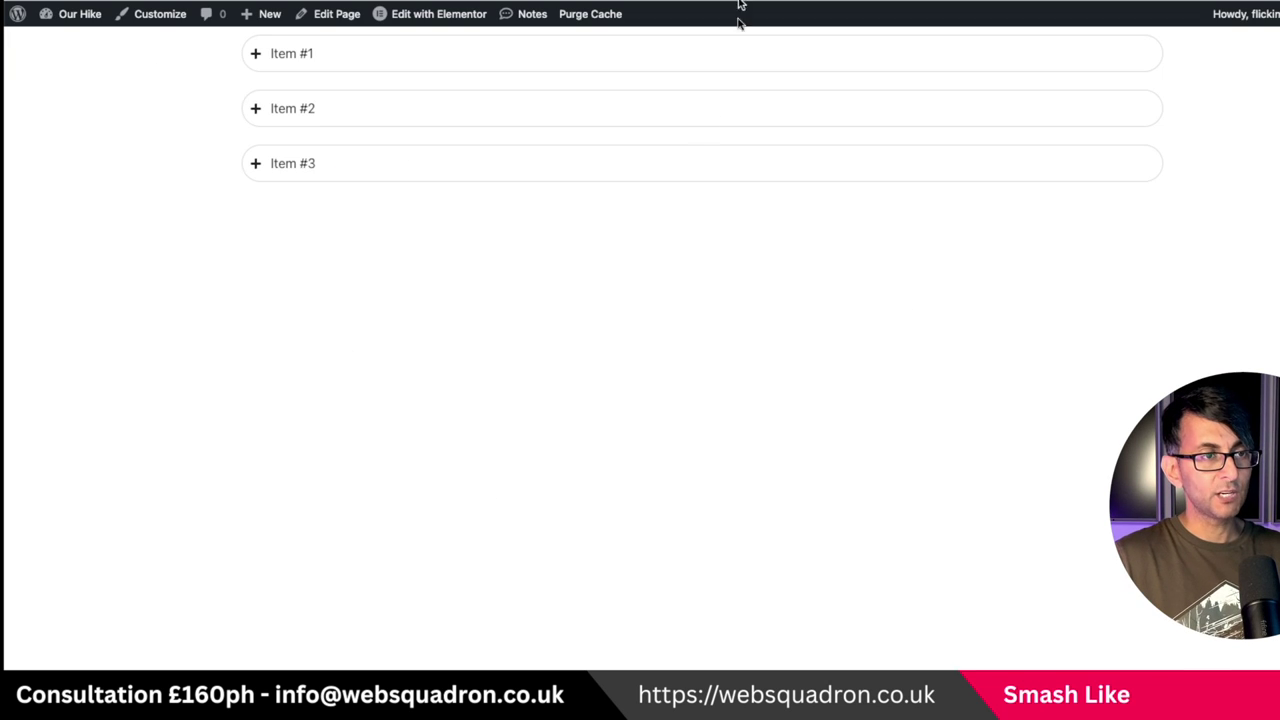
- Test the accordion on the live page by expanding Items #3, #2 and #1, and collapse Item #1 again
click(368, 168)
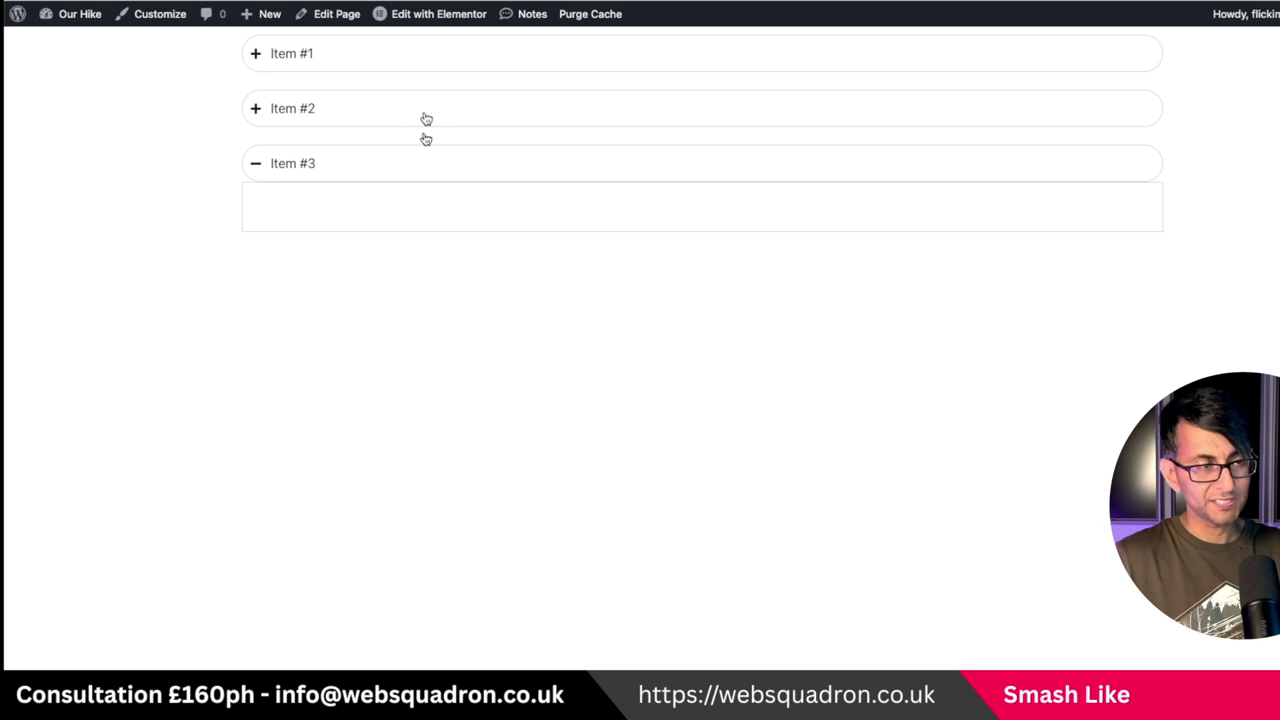
click(387, 105)
click(393, 58)
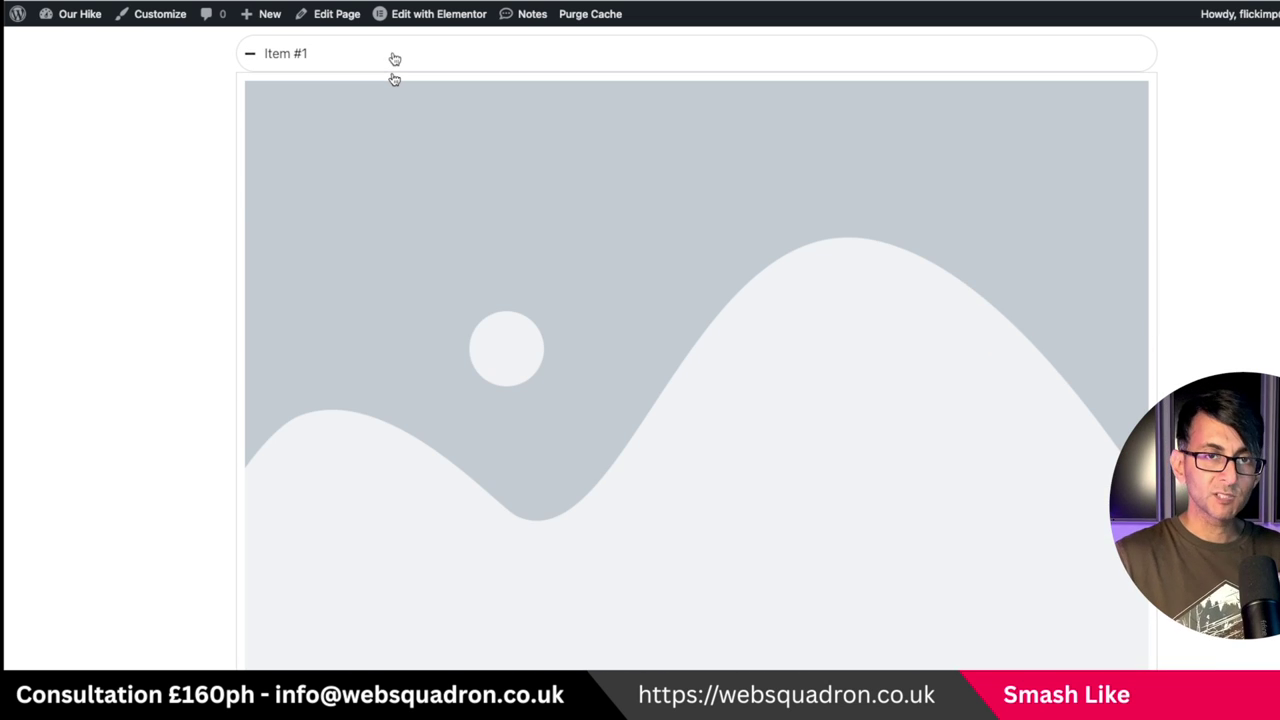
click(394, 60)
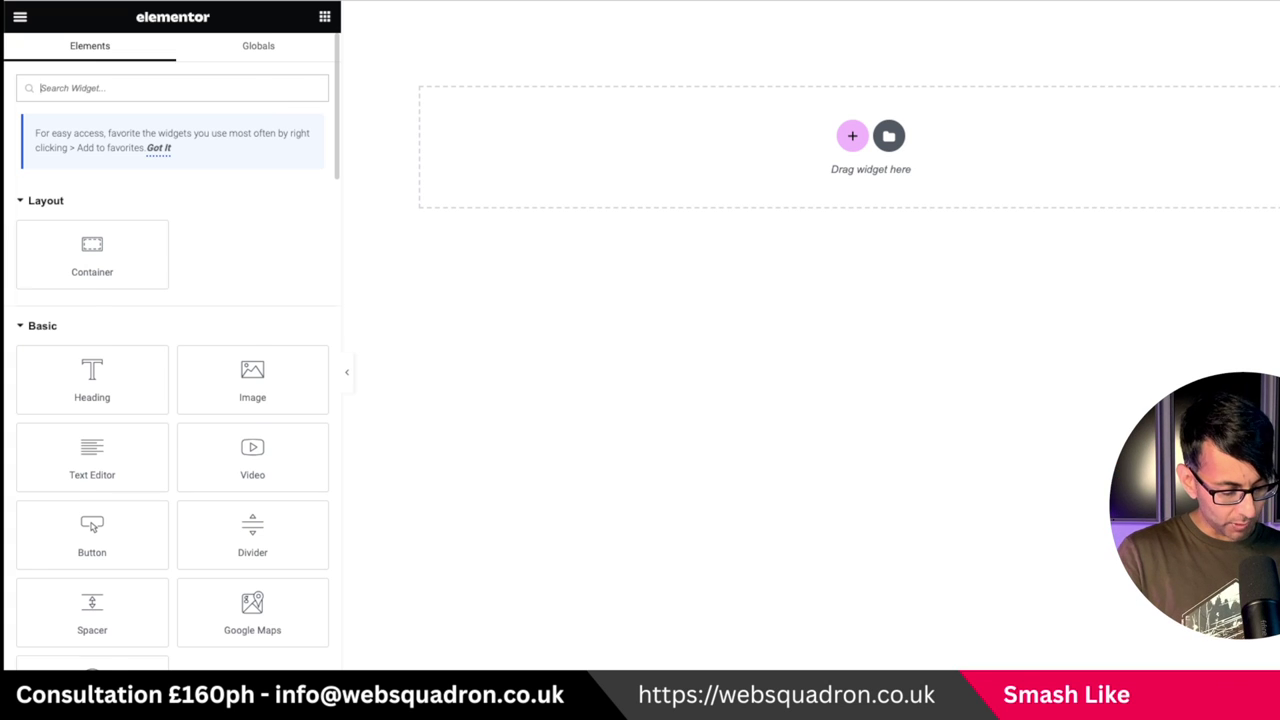
- Add a Loop Carousel widget to the empty page and assign it the template Elementor Loop Item #2157
click(268, 94)
text(ic)
text(oo)
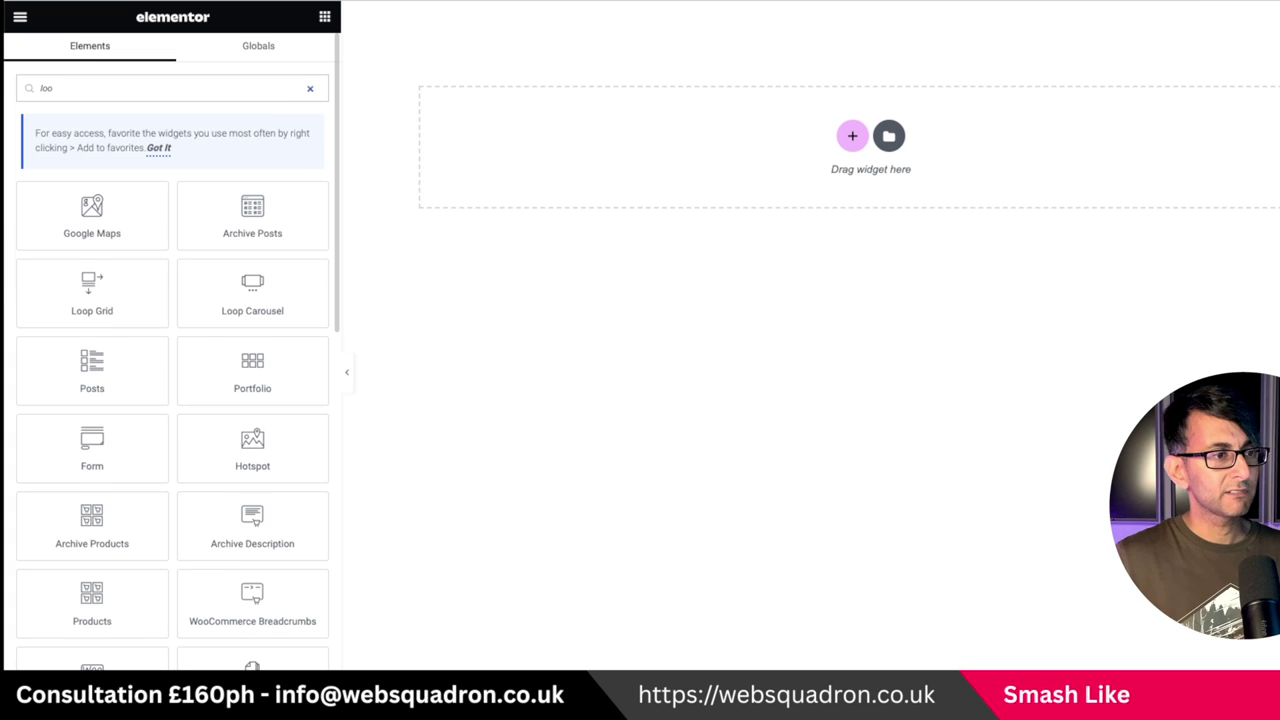
drag(266, 326, 551, 186)
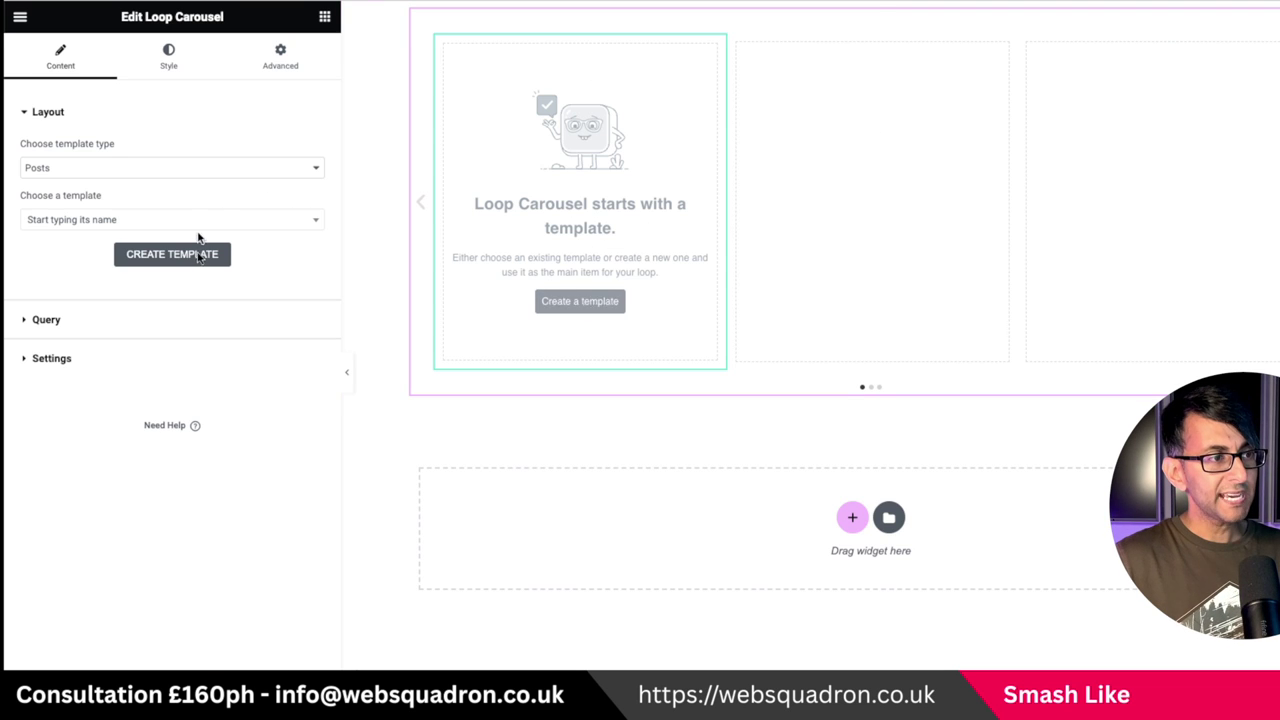
click(215, 220)
text(loop)
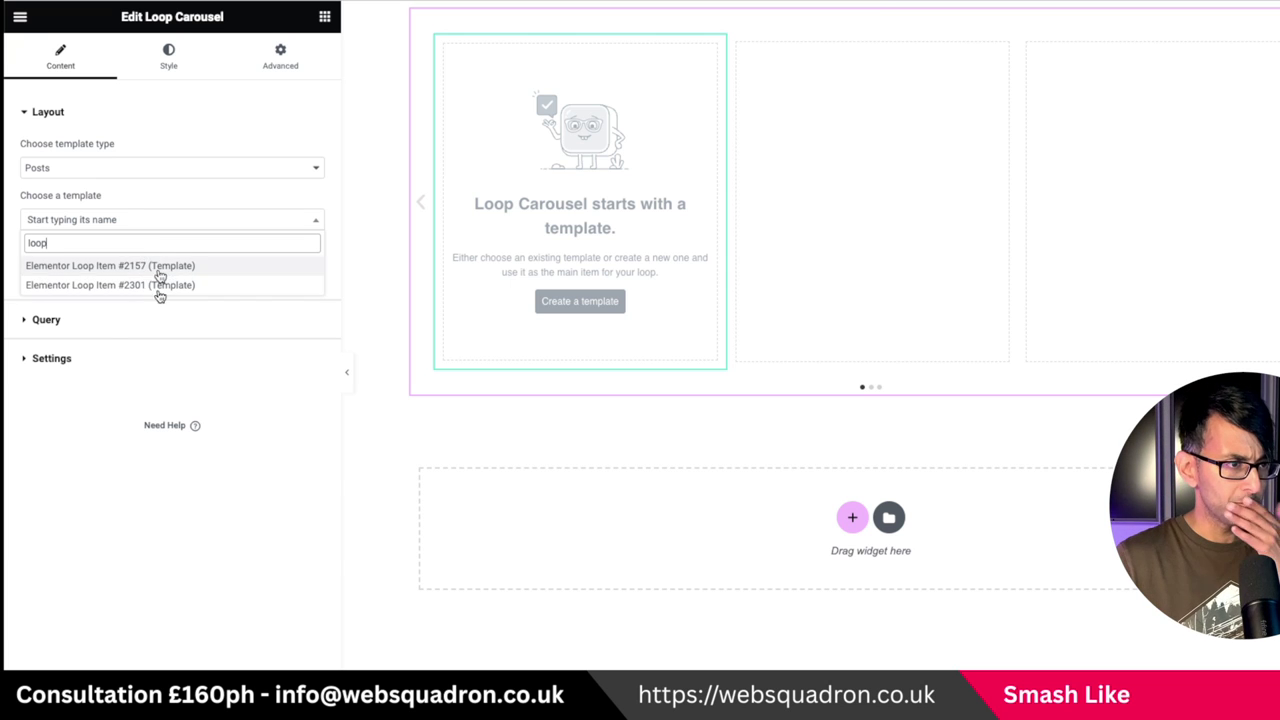
click(160, 289)
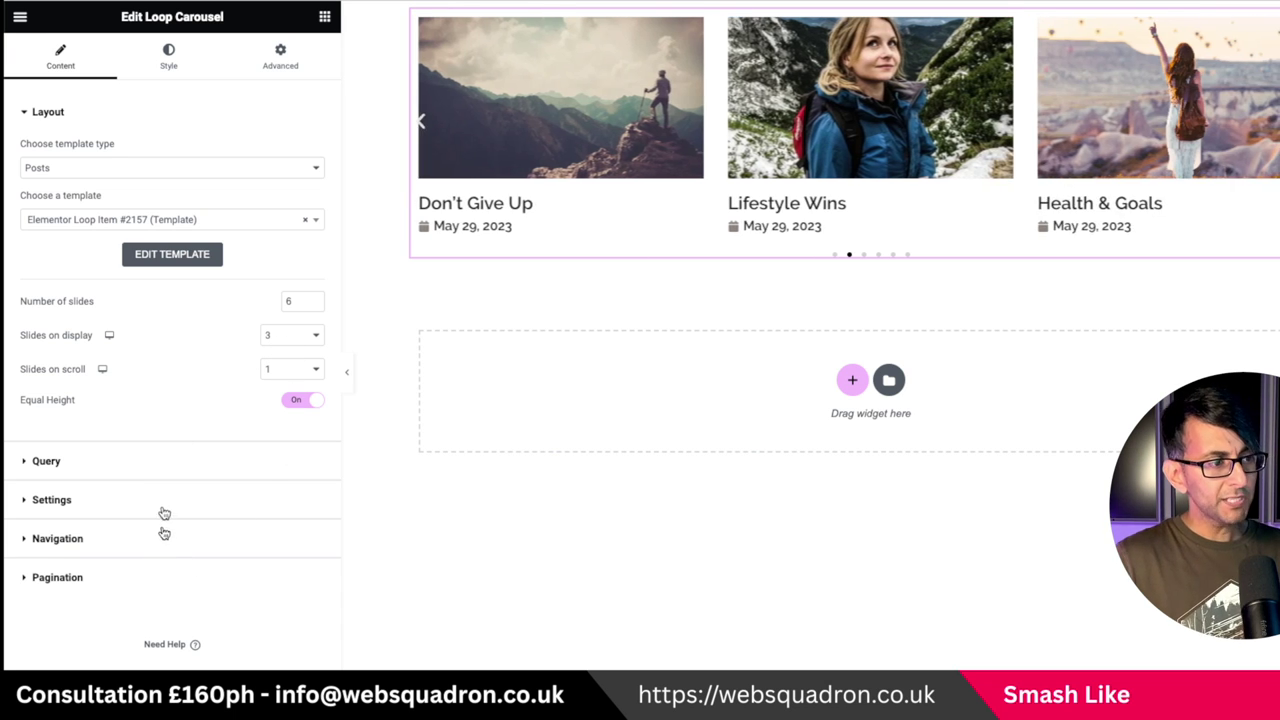
- Set the carousel's offset sides to Both and shift its previous arrow horizontally outward past the slides
click(175, 505)
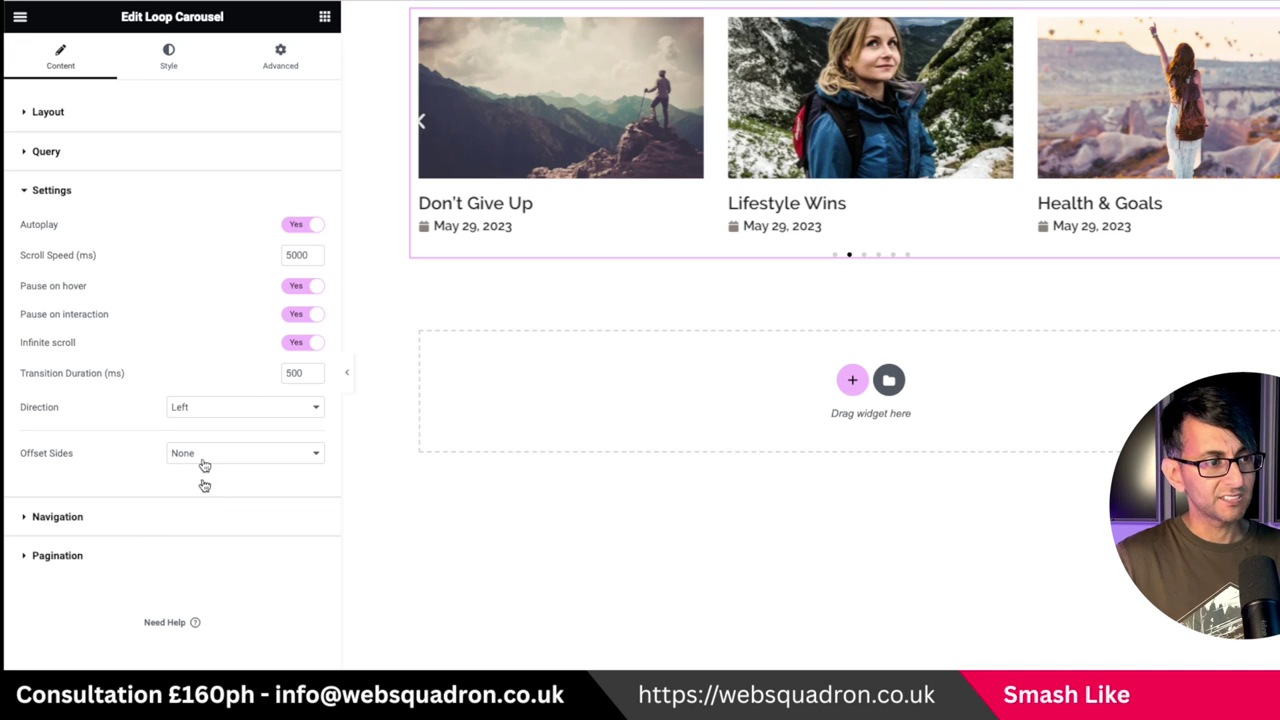
click(212, 458)
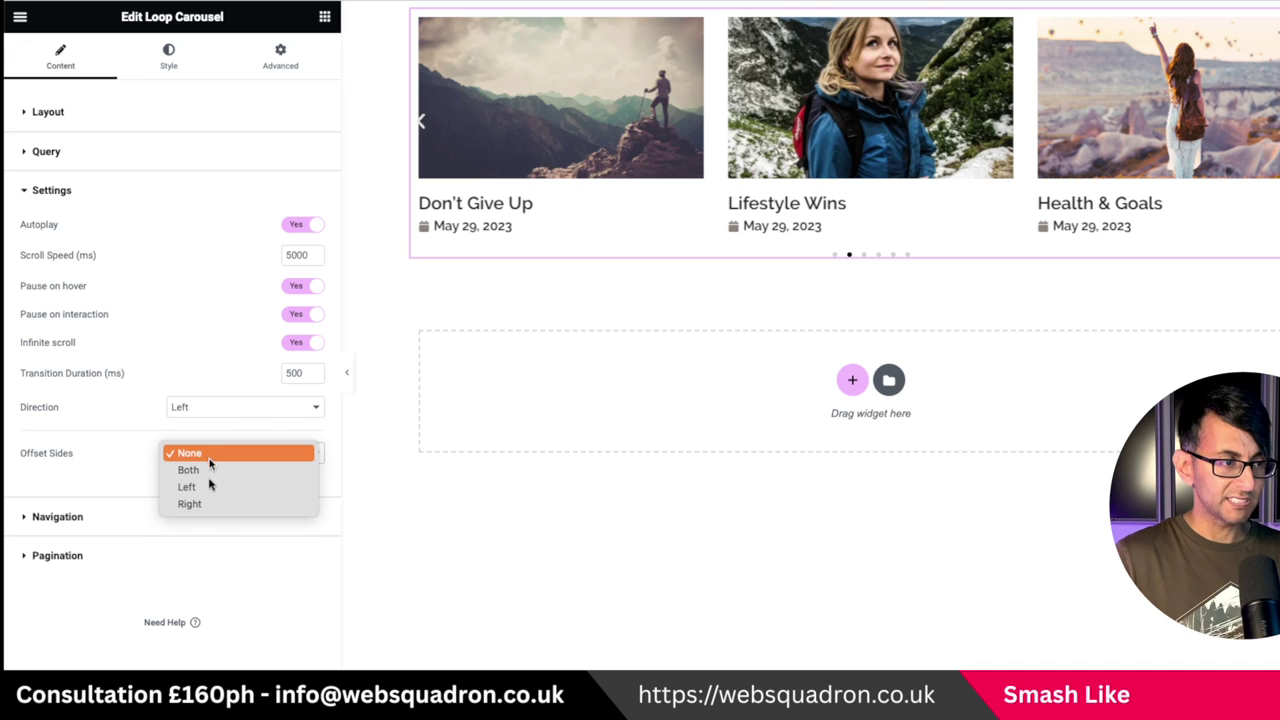
click(210, 470)
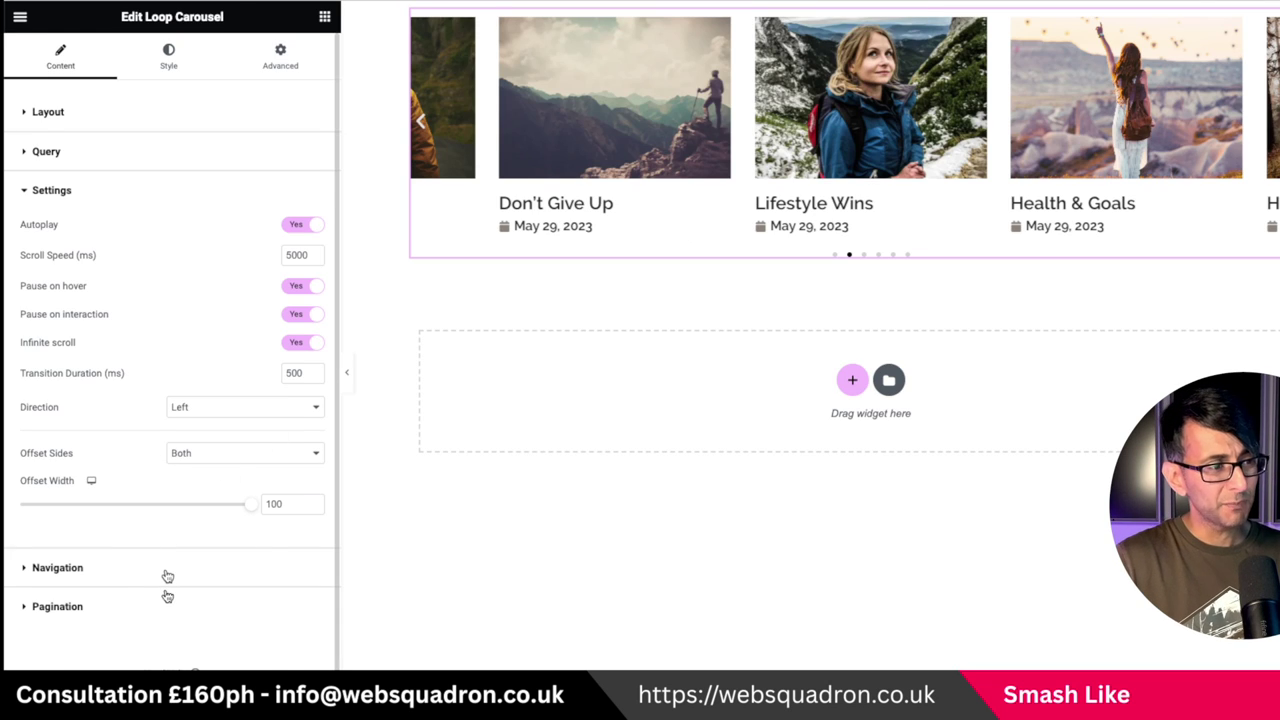
click(167, 567)
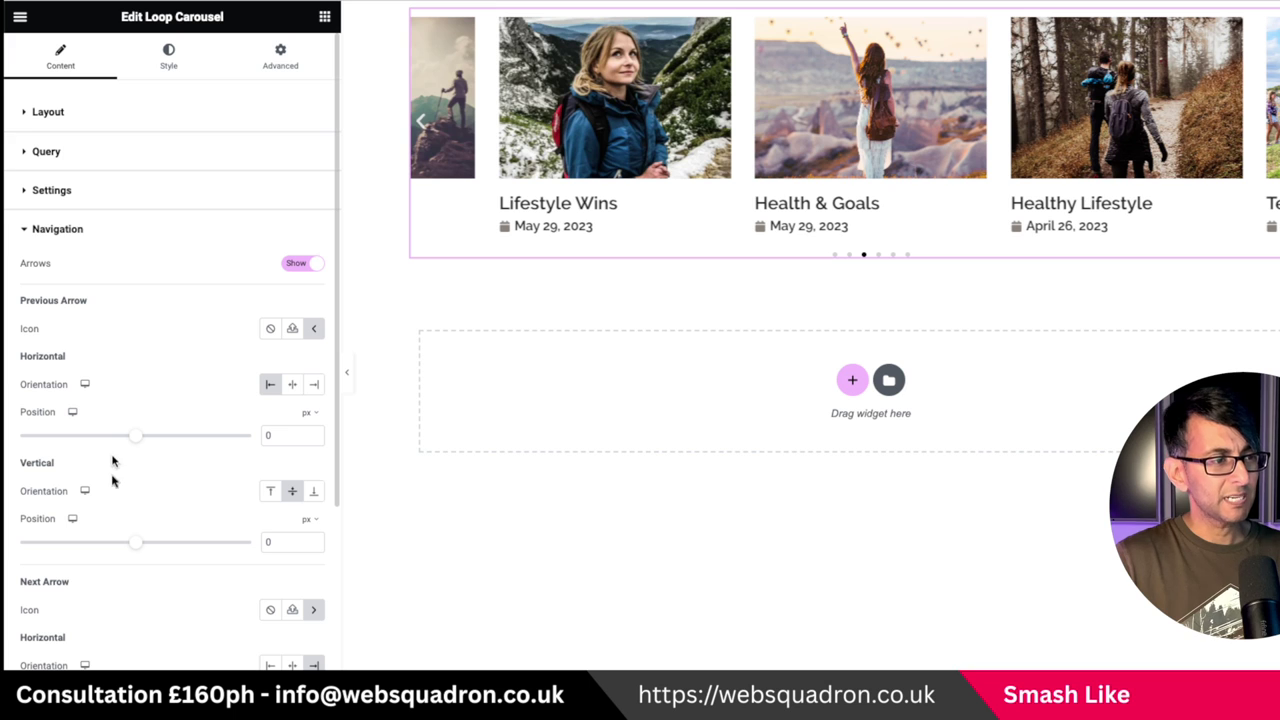
mouse_move(136, 443)
mouse_down()
mouse_move(115, 443)
mouse_move(131, 444)
mouse_up()
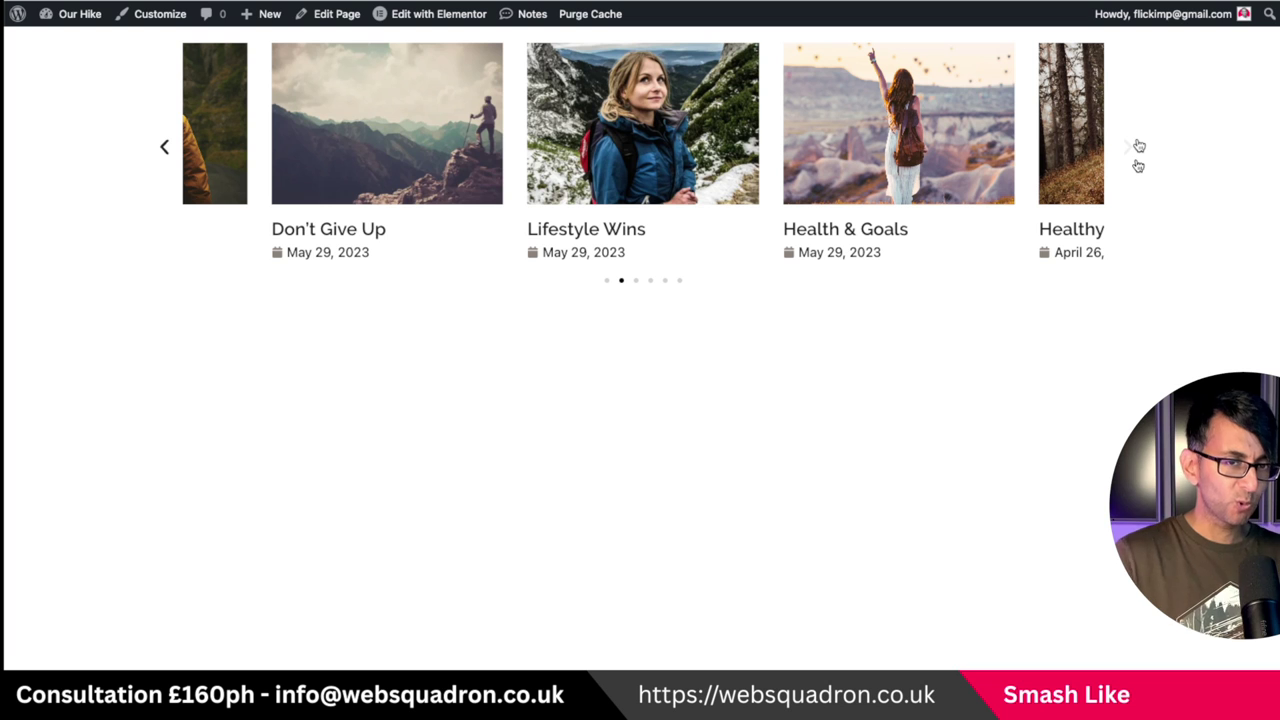
- Advance the carousel several slides with its next arrow on the live page to test the navigation
click(1130, 157)
click(1130, 157)
click(1130, 157)
click(1130, 157)
click(1130, 157)
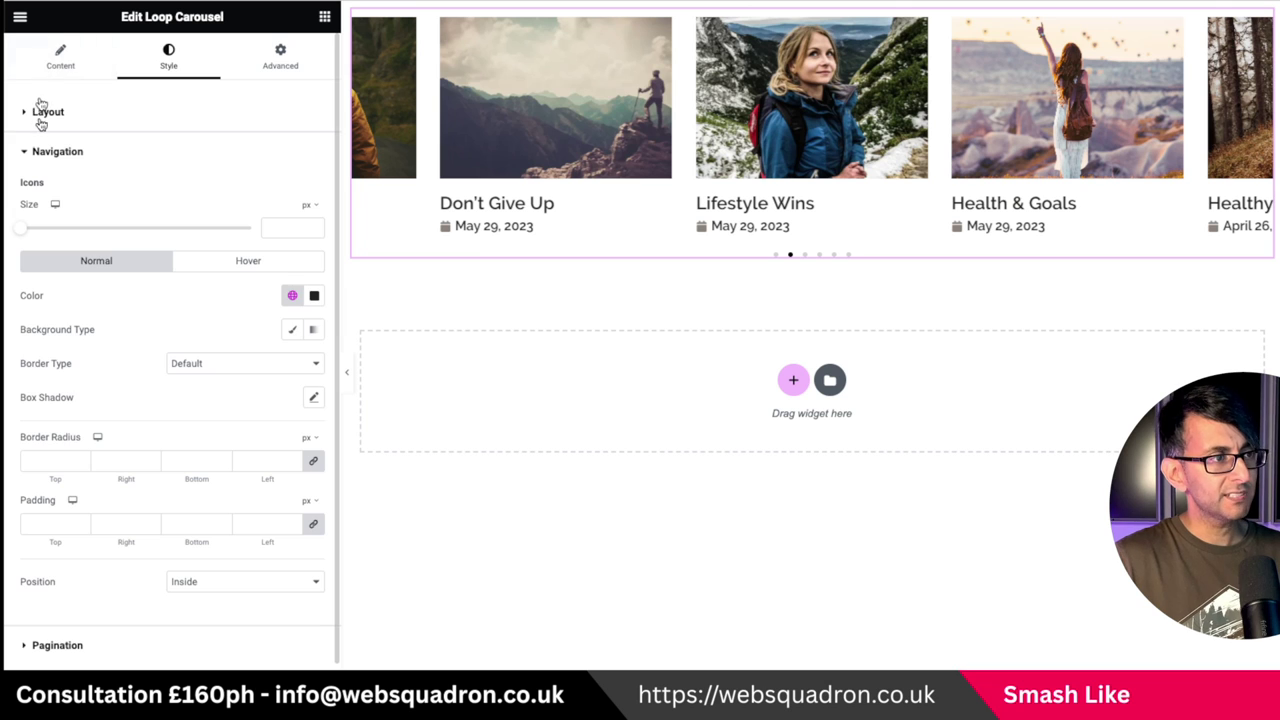
- Set the width of the container holding the Loop Carousel to 600 px
click(41, 112)
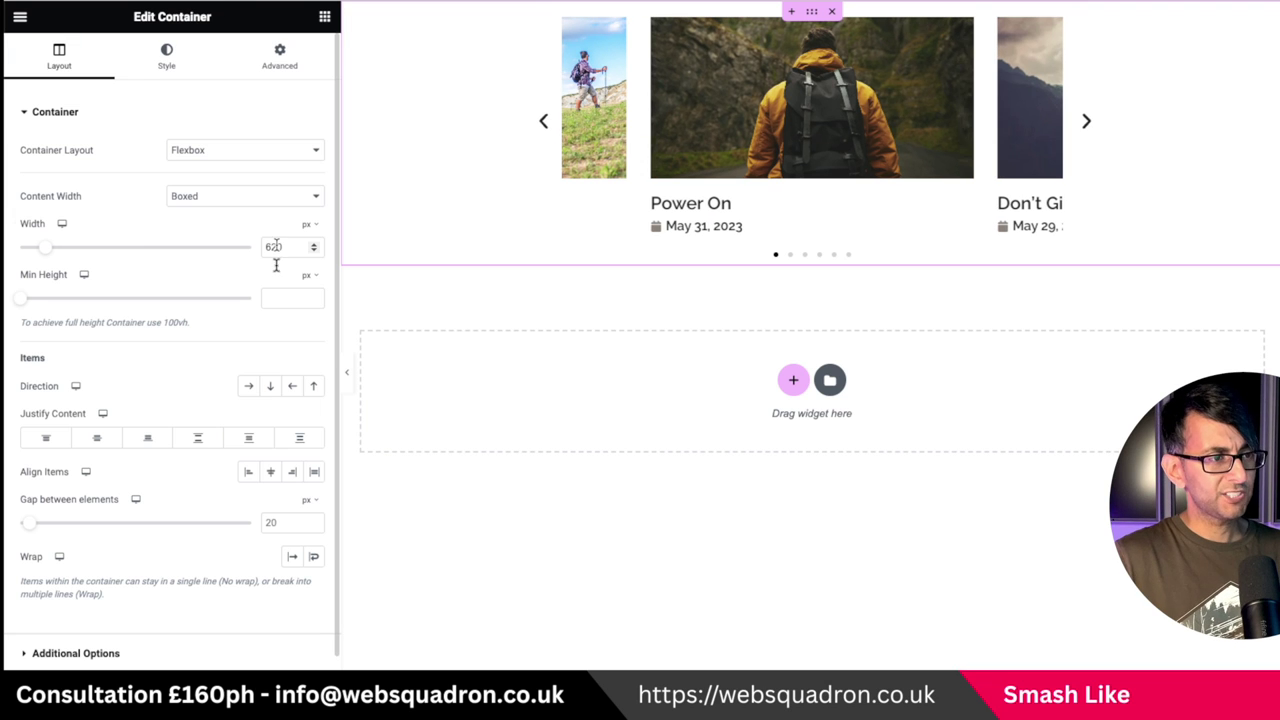
key(BackSpace)
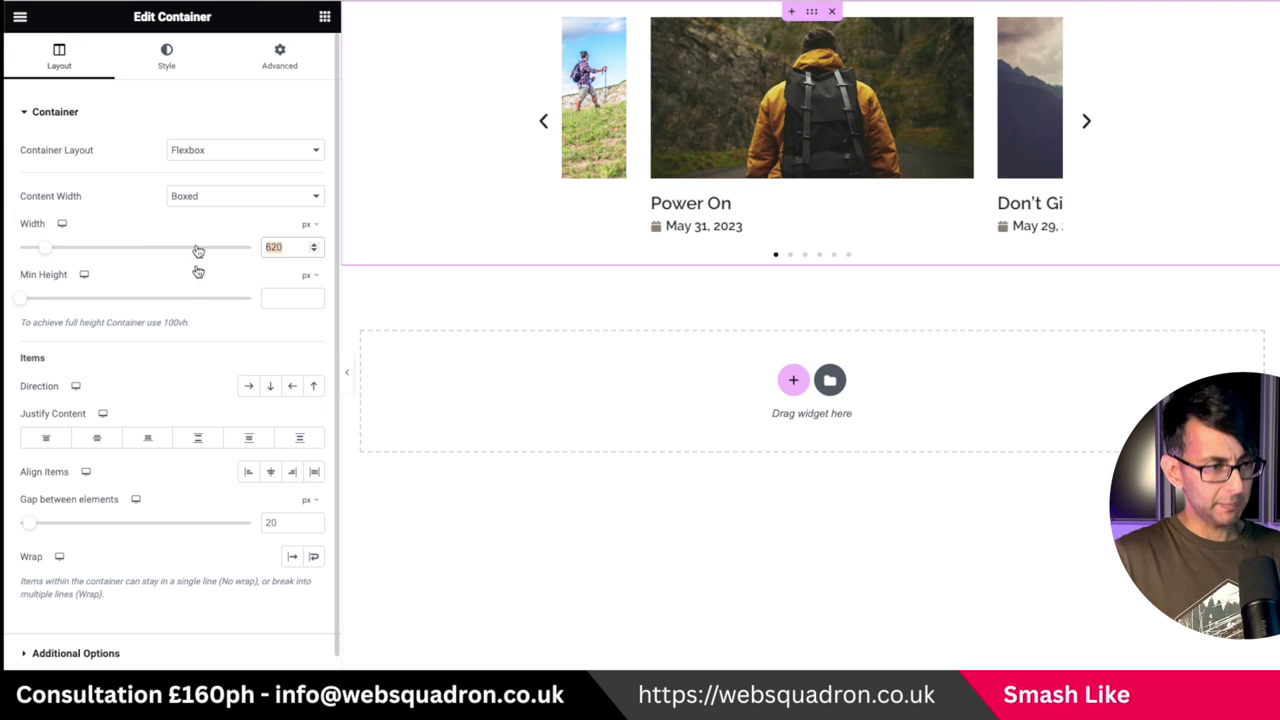
text(0)
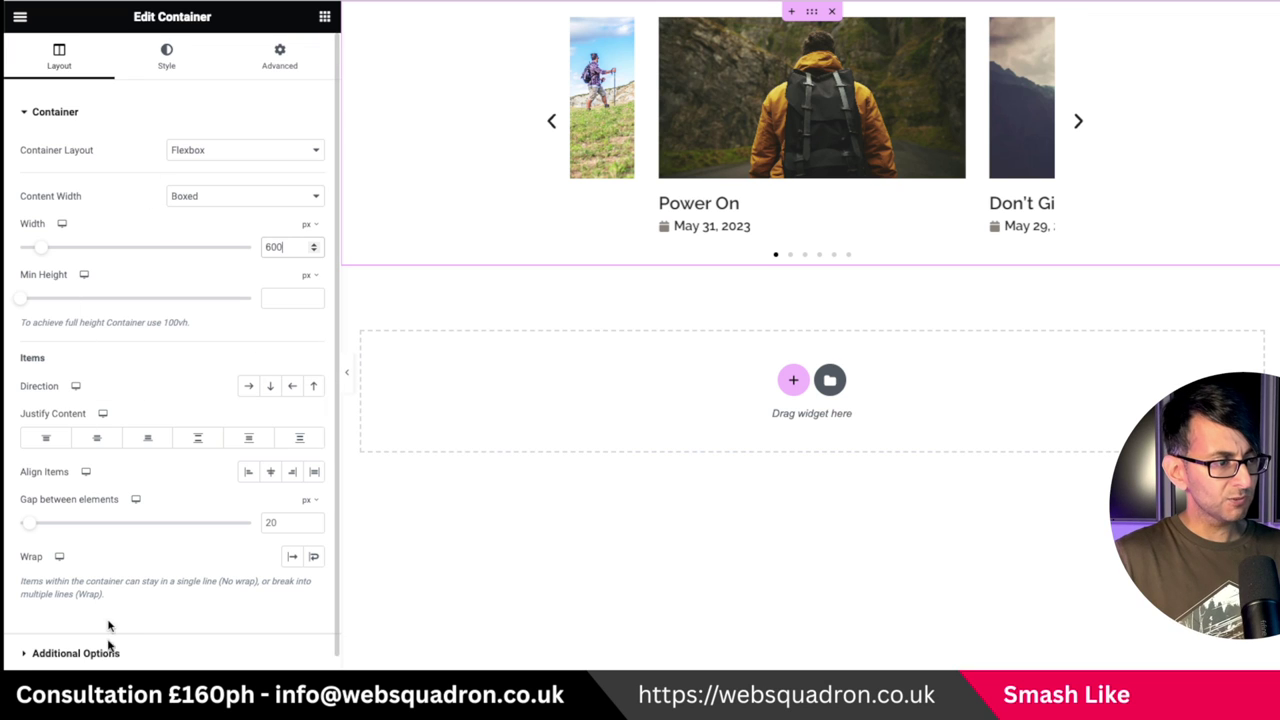
- Check the narrowed Loop Carousel on the live page by advancing it two slides
click(1062, 38)
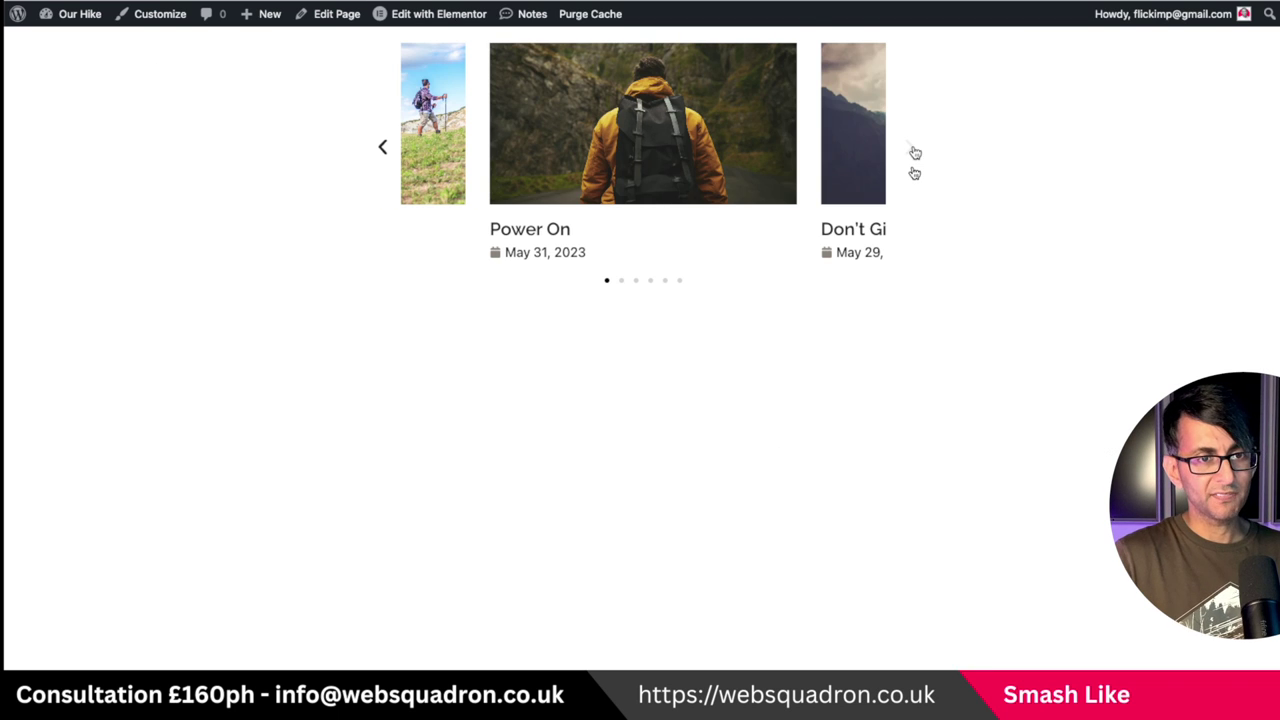
click(912, 150)
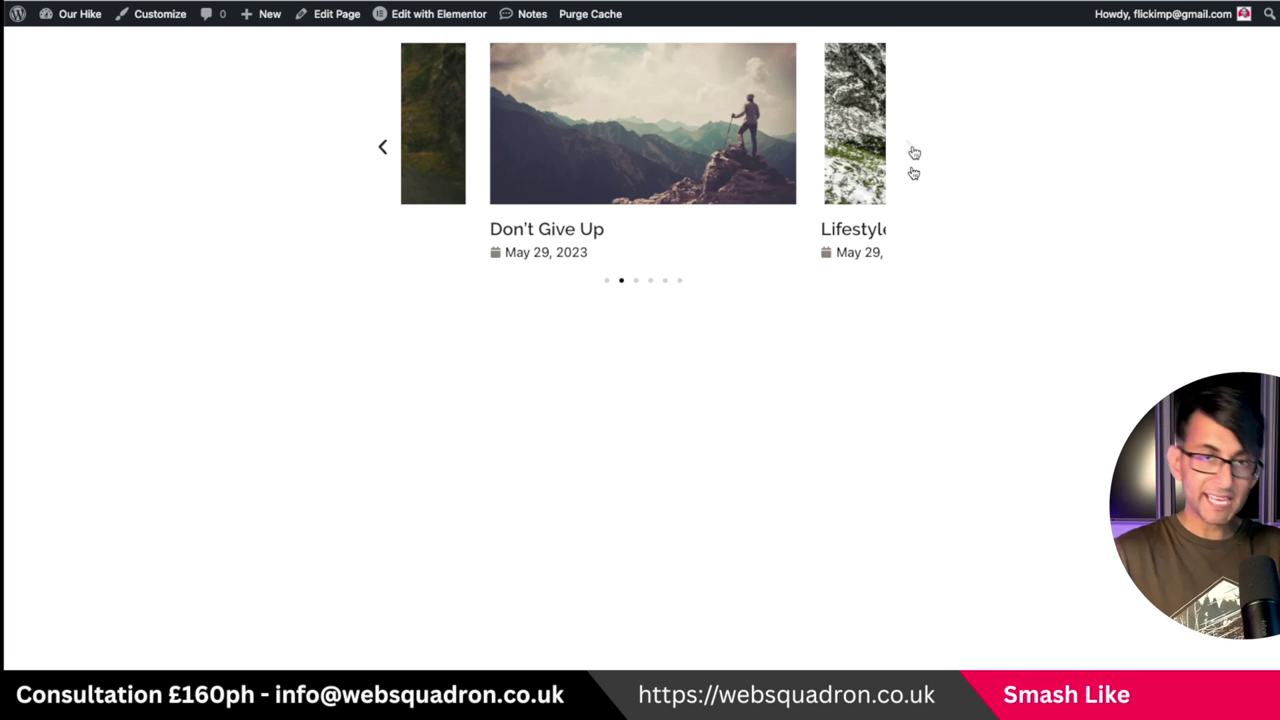
click(912, 150)
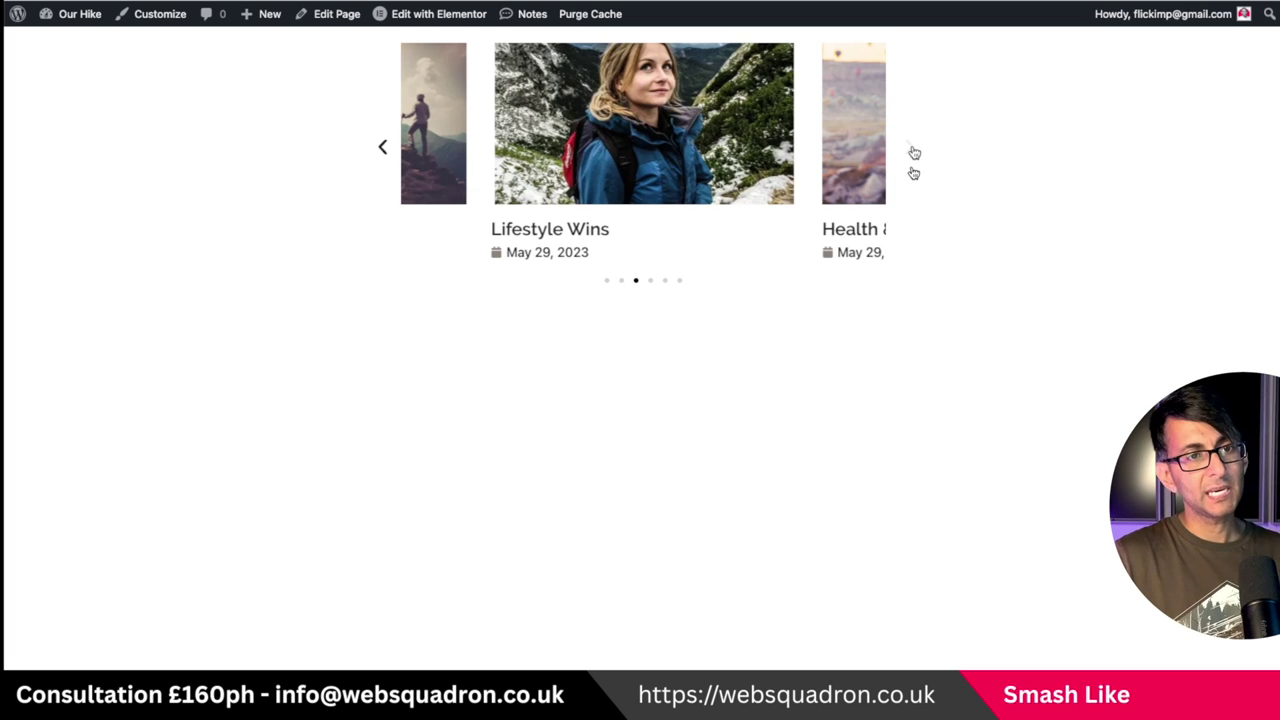
- Add a Carousel widget below the Loop Carousel in the Elementor editor and place a Text Editor widget in its first slide
click(478, 14)
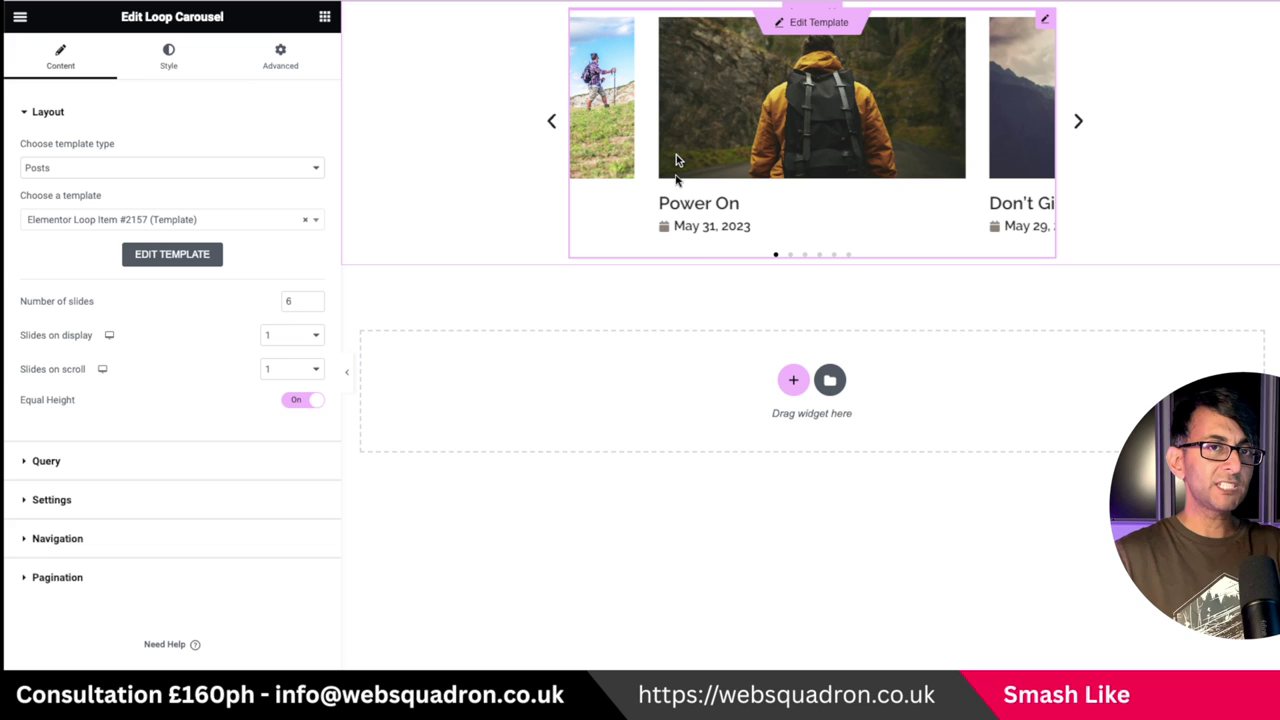
click(324, 16)
click(267, 90)
text(caro)
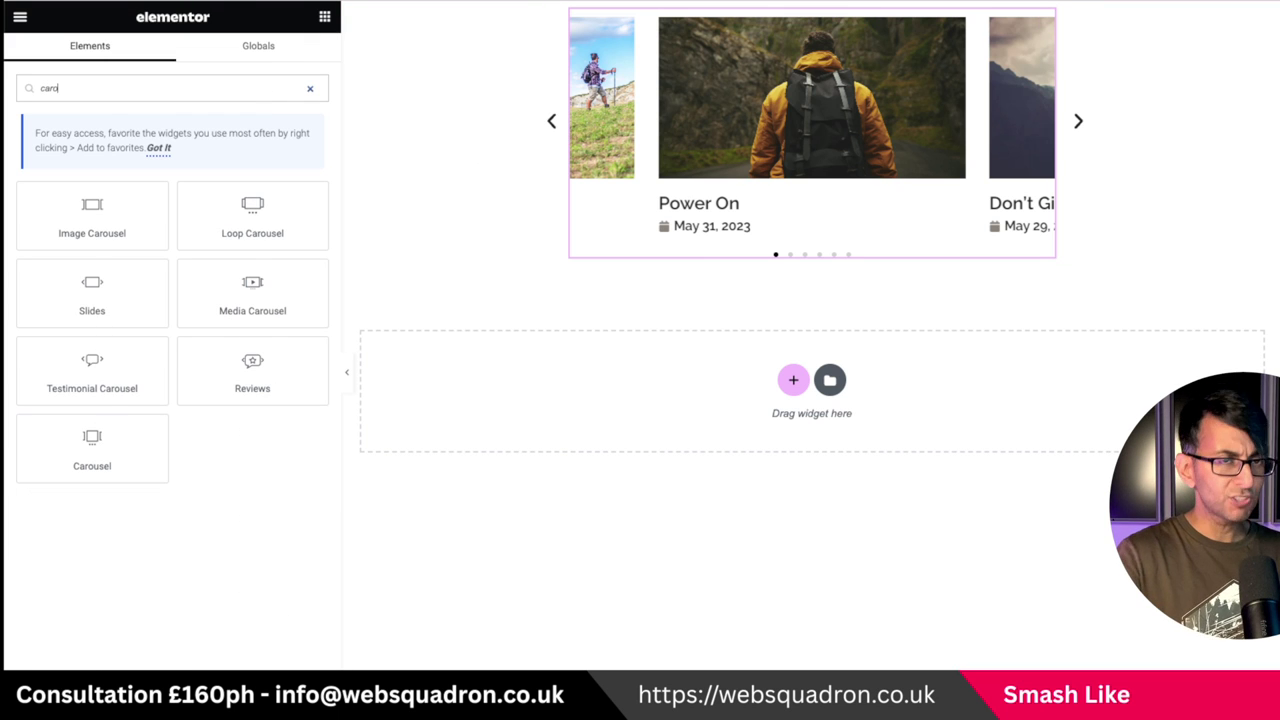
drag(91, 460, 684, 404)
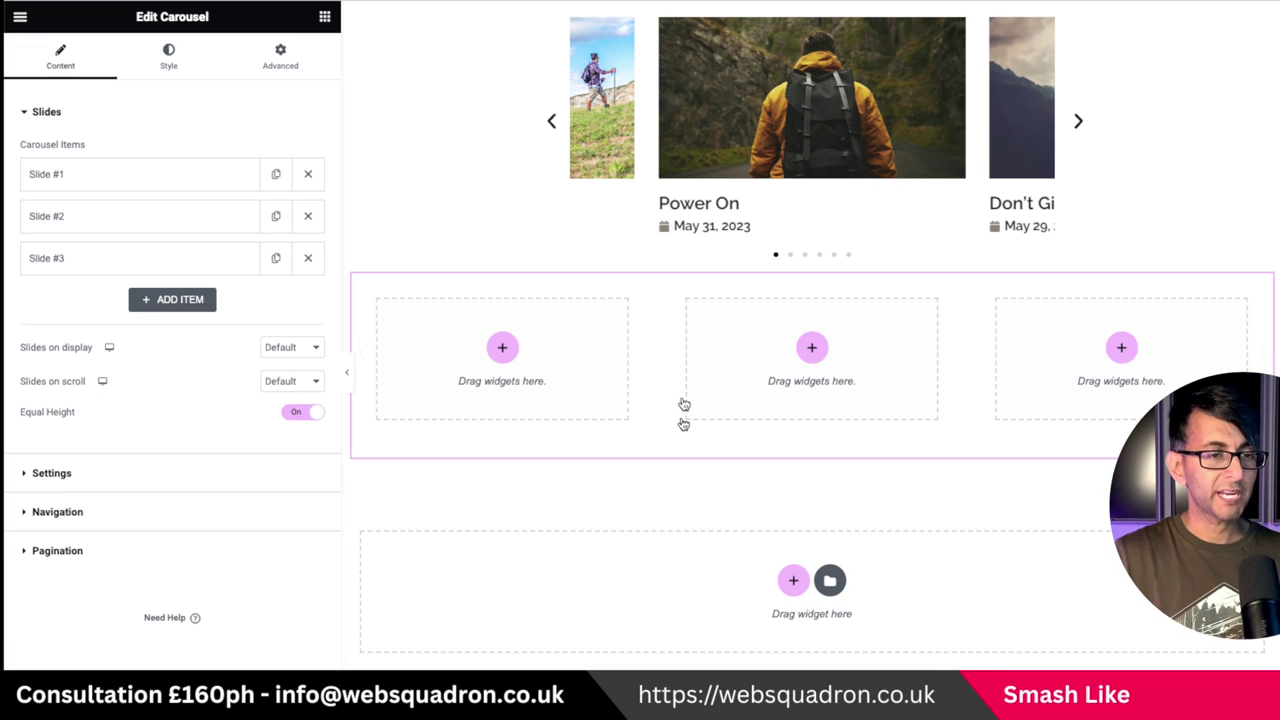
click(324, 16)
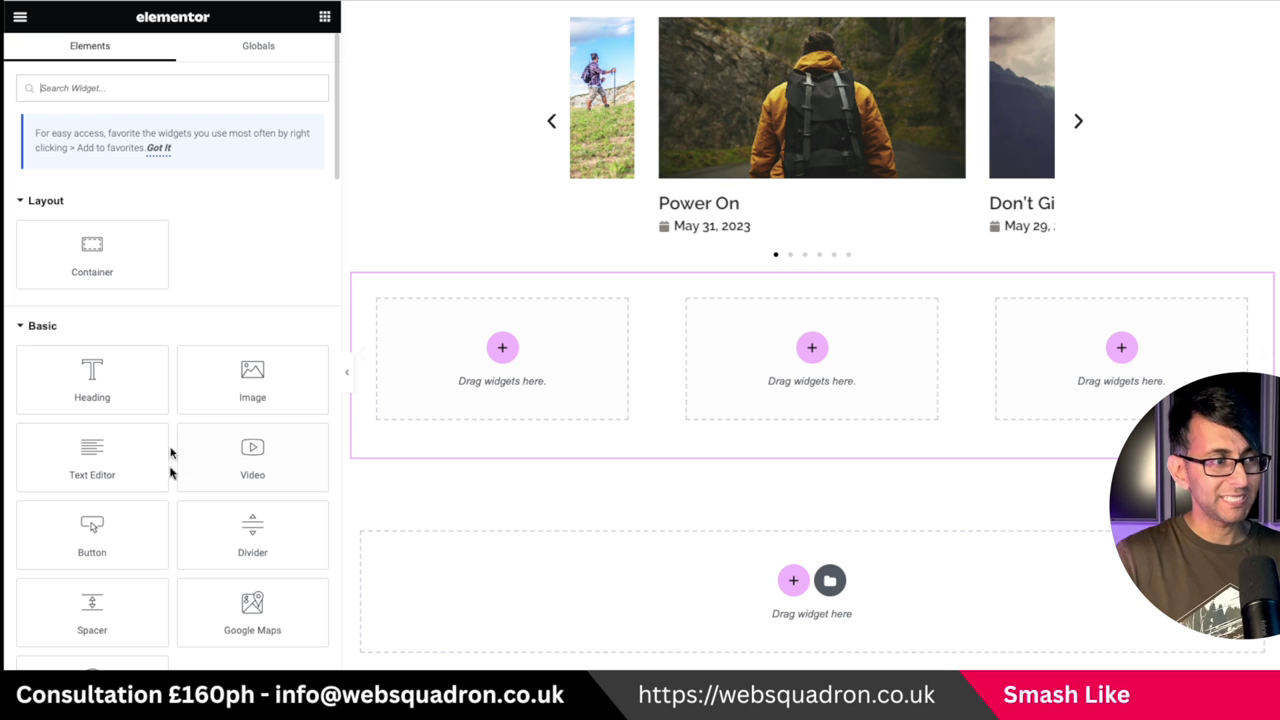
drag(103, 470, 478, 385)
right_click(489, 332)
click(559, 388)
right_click(734, 380)
click(797, 523)
right_click(977, 407)
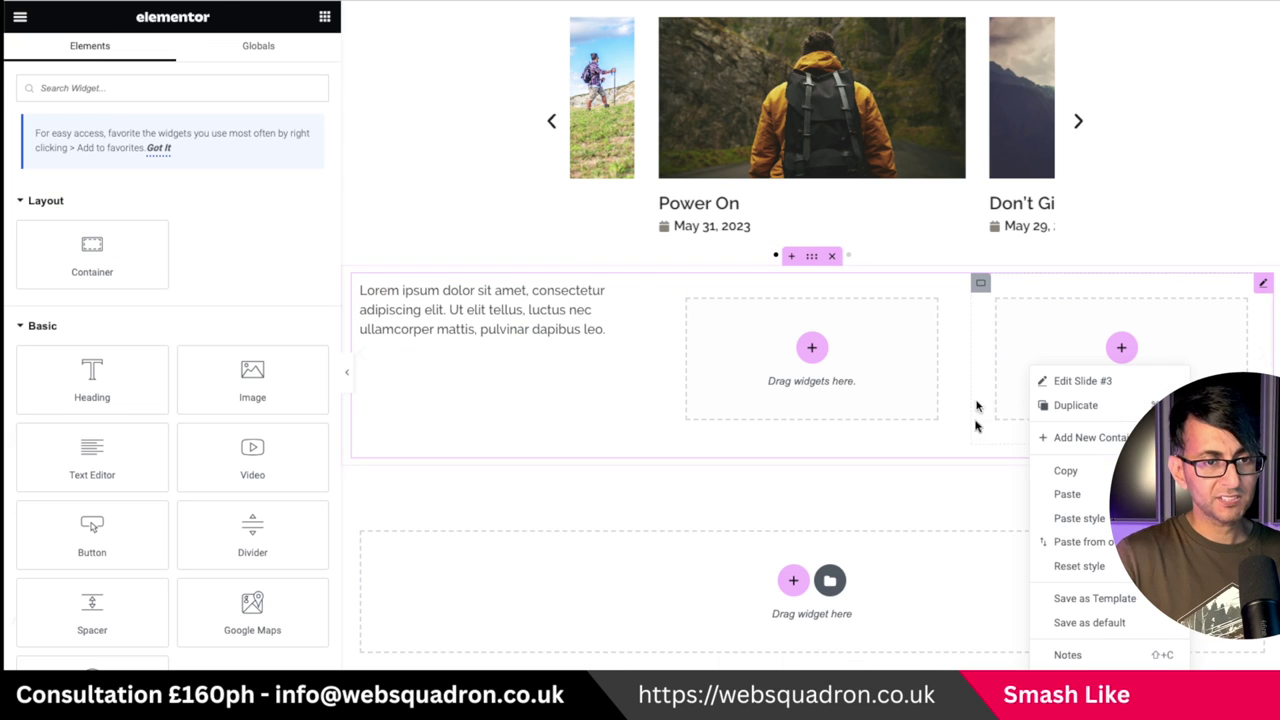
- Copy the first slide's text widget into the second and third slides of the Carousel
right_click(472, 346)
click(531, 406)
right_click(743, 357)
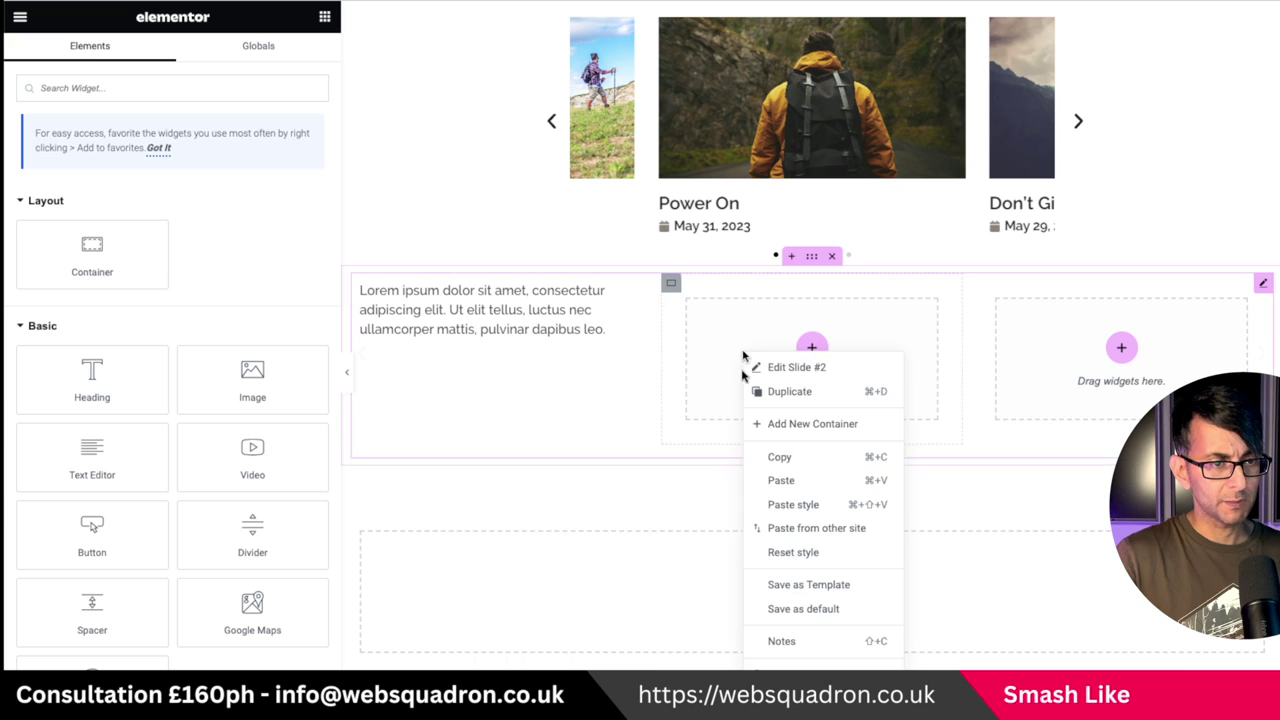
click(803, 484)
right_click(1057, 395)
click(1093, 464)
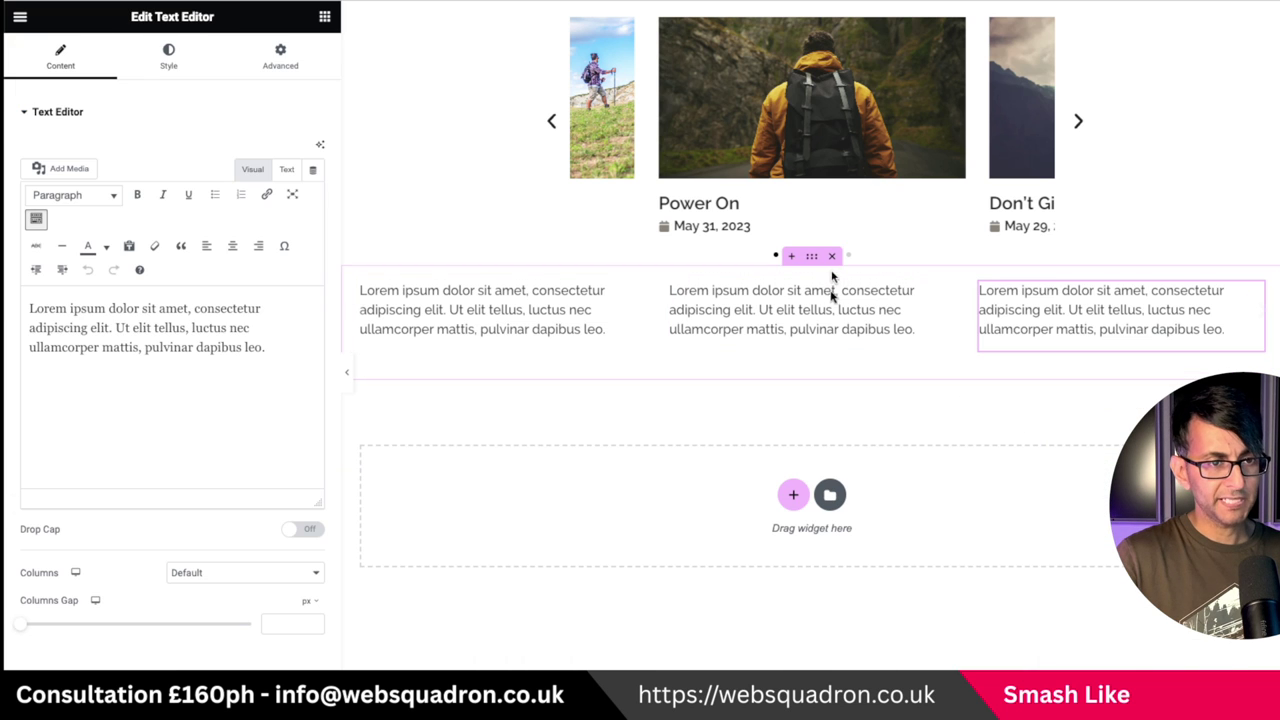
- Narrow the text Carousel's container to a width of 701 px
click(811, 256)
drag(152, 248, 63, 250)
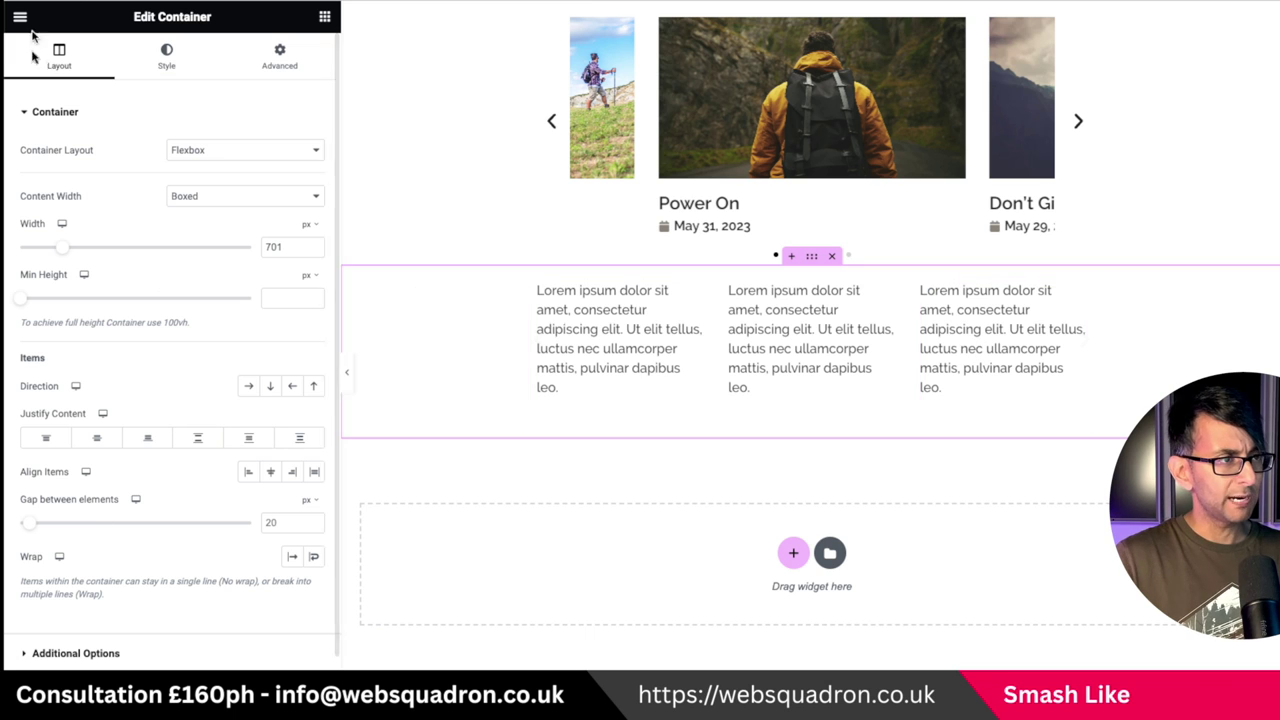
scroll(128, 643, down, 1)
click(128, 648)
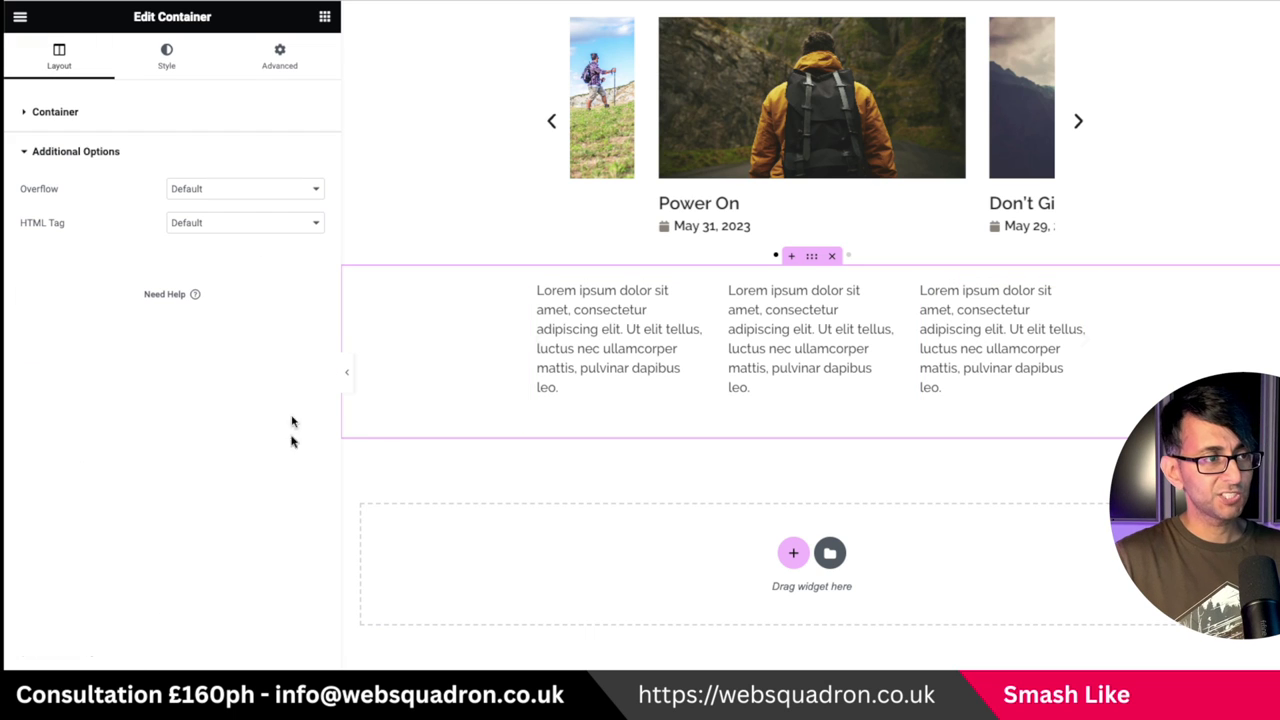
- Set the text Carousel's offset sides to Both with an offset width of 50
click(1086, 284)
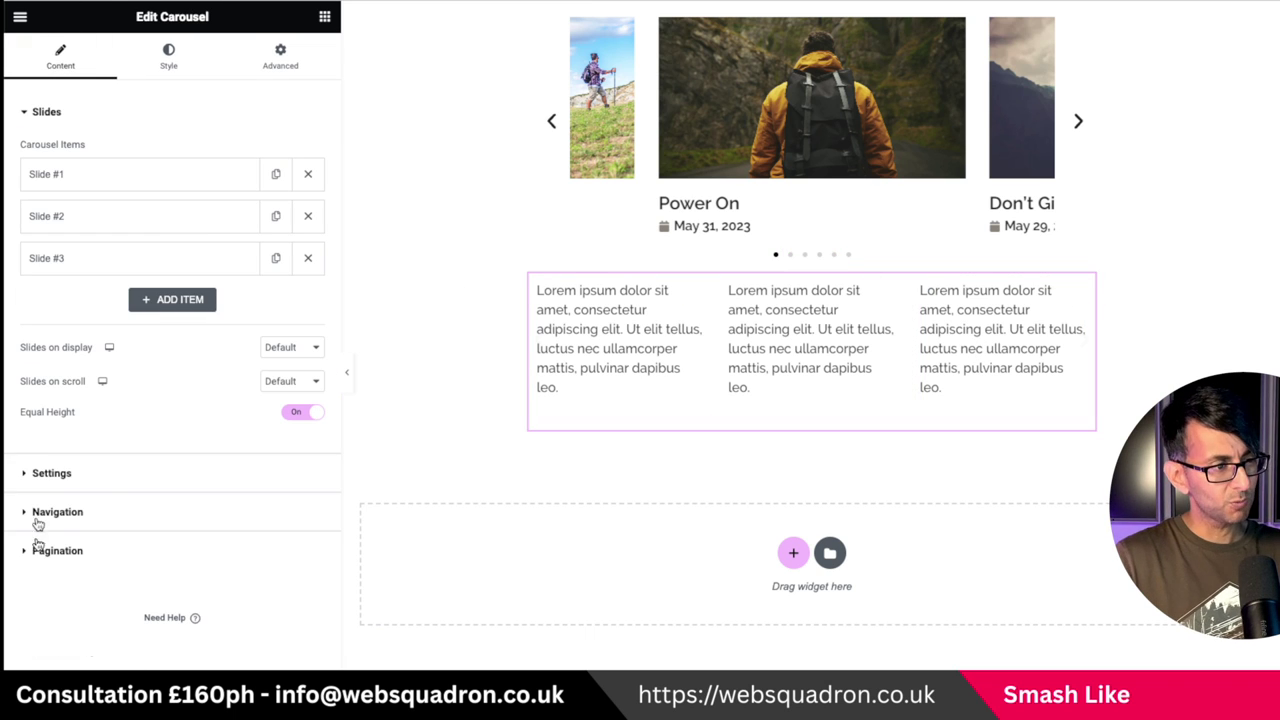
click(106, 476)
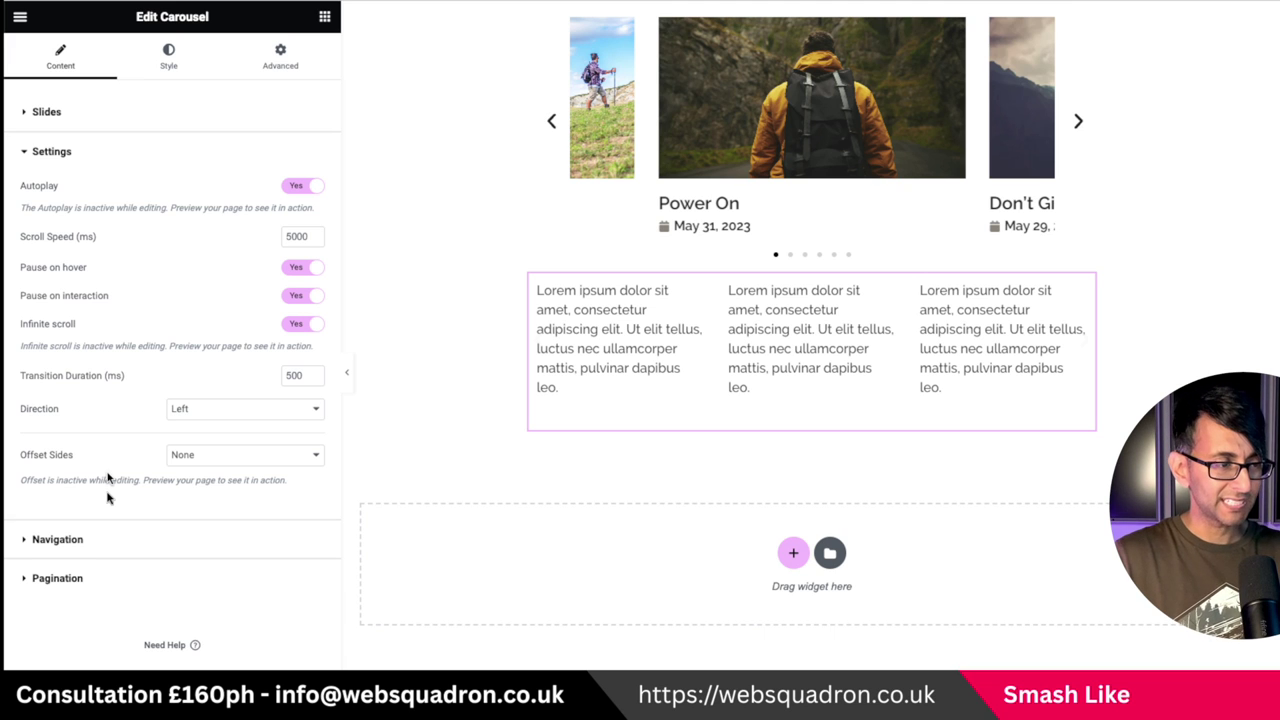
click(193, 464)
click(205, 474)
drag(205, 530, 135, 527)
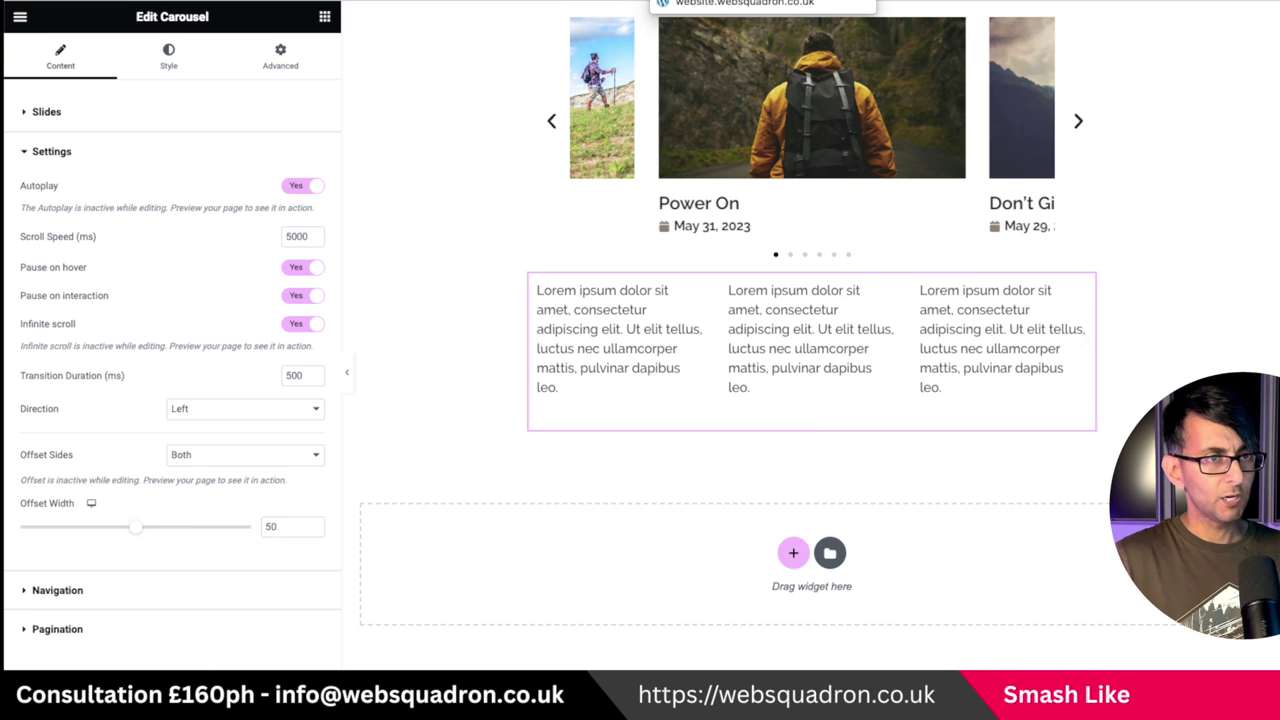
- Switch to the Elementor v3.15 Beta Release post and review its sections on Taxonomy Filter, Accordion, Carousel enhancements and Elementor AI images
key(ctrl+Tab)
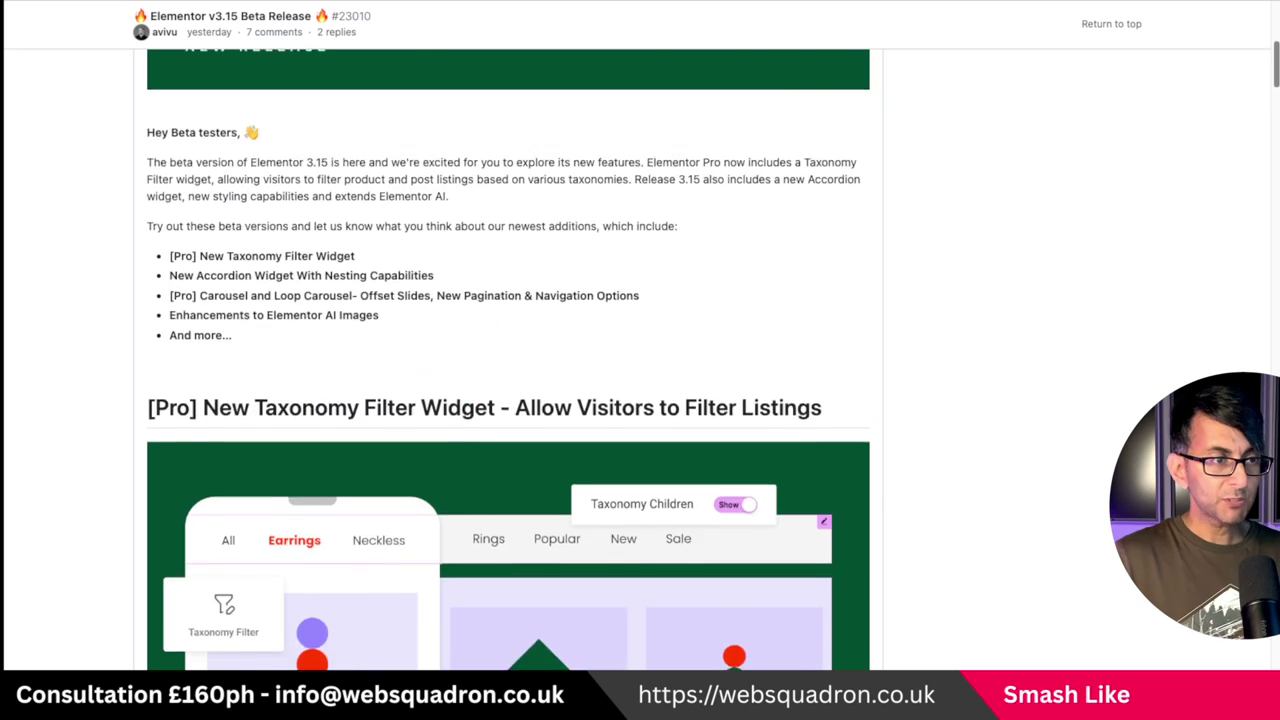
scroll(508, 360, up, 7)
scroll(508, 360, down, 9)
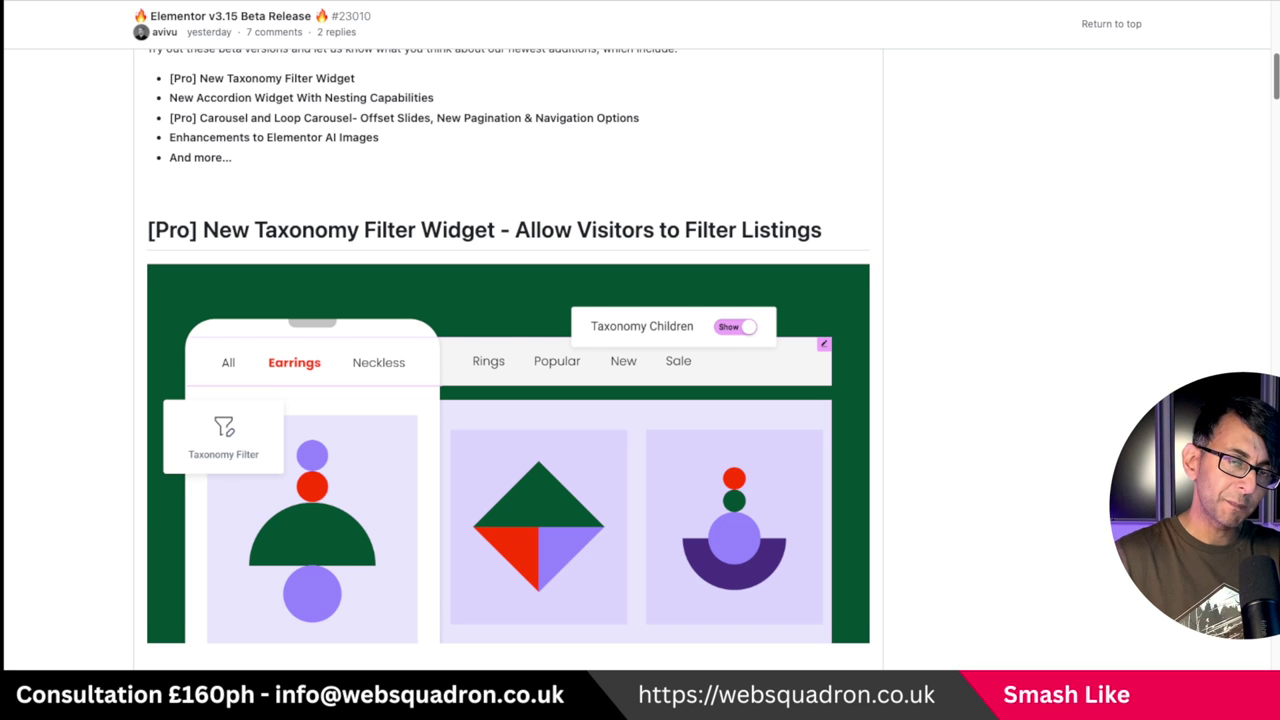
scroll(508, 360, down, 2)
scroll(508, 360, down, 8)
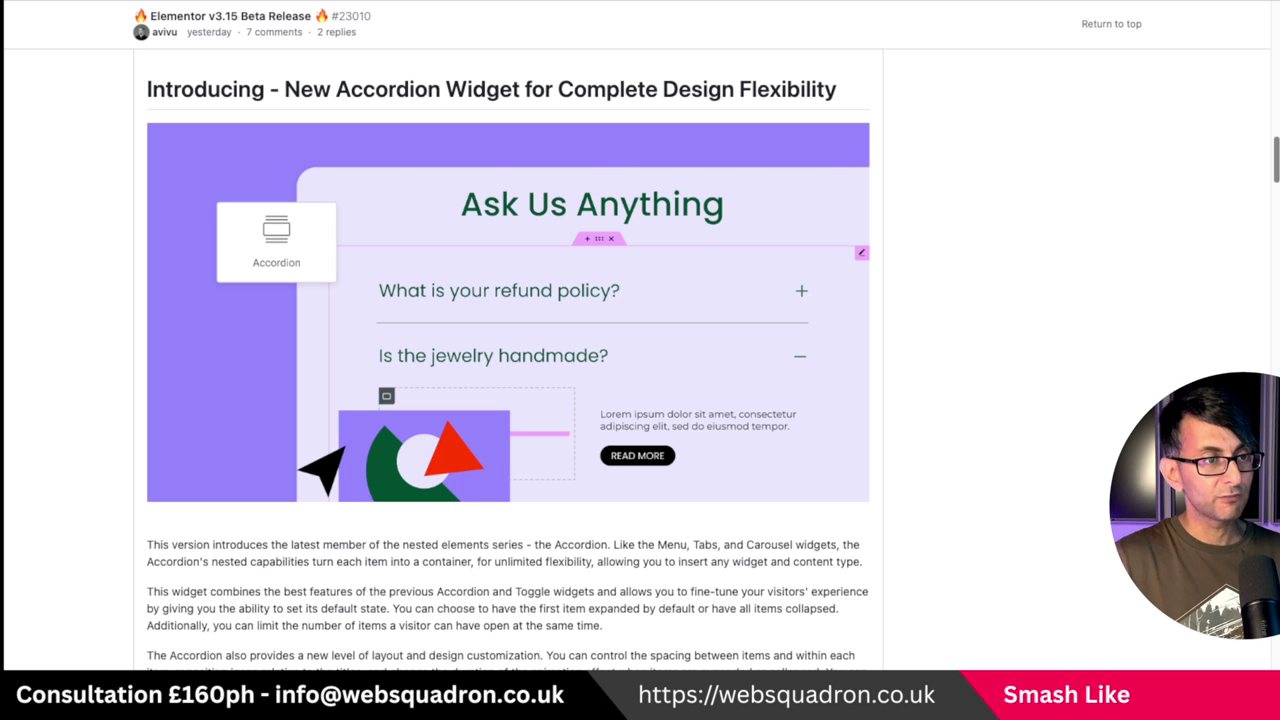
scroll(508, 390, down, 15)
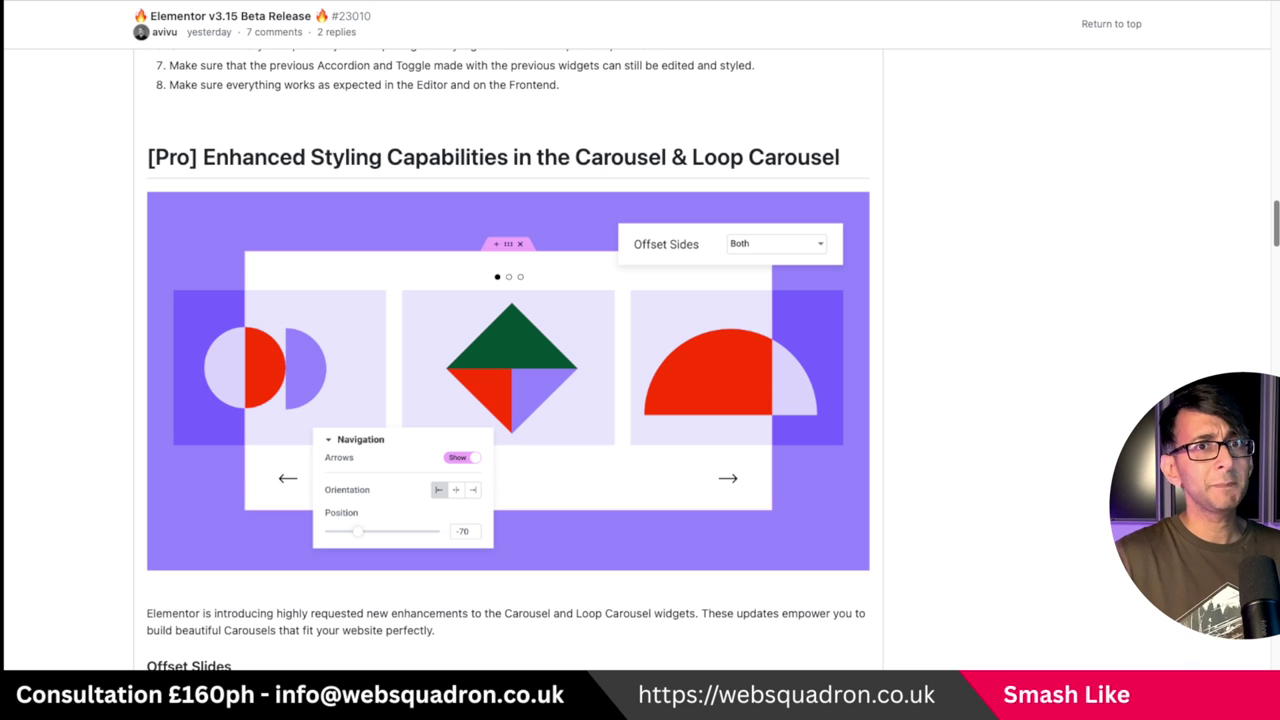
scroll(508, 360, down, 15)
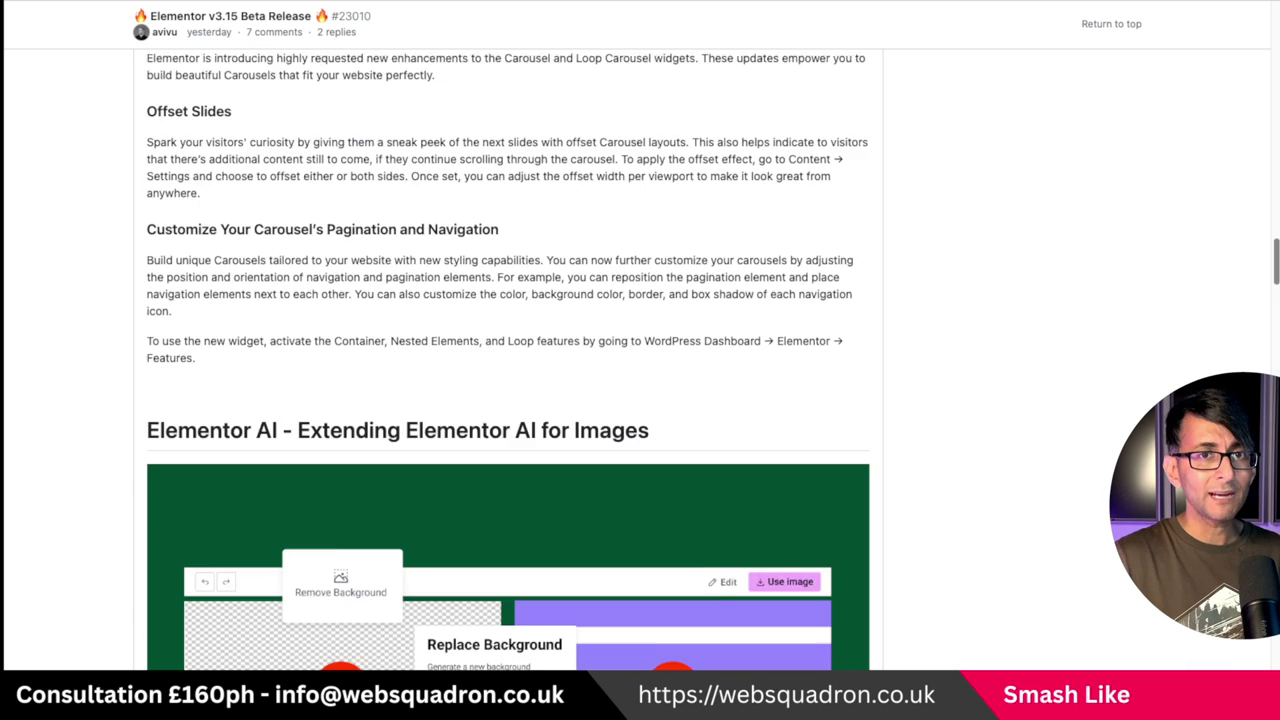
scroll(508, 360, up, 2)
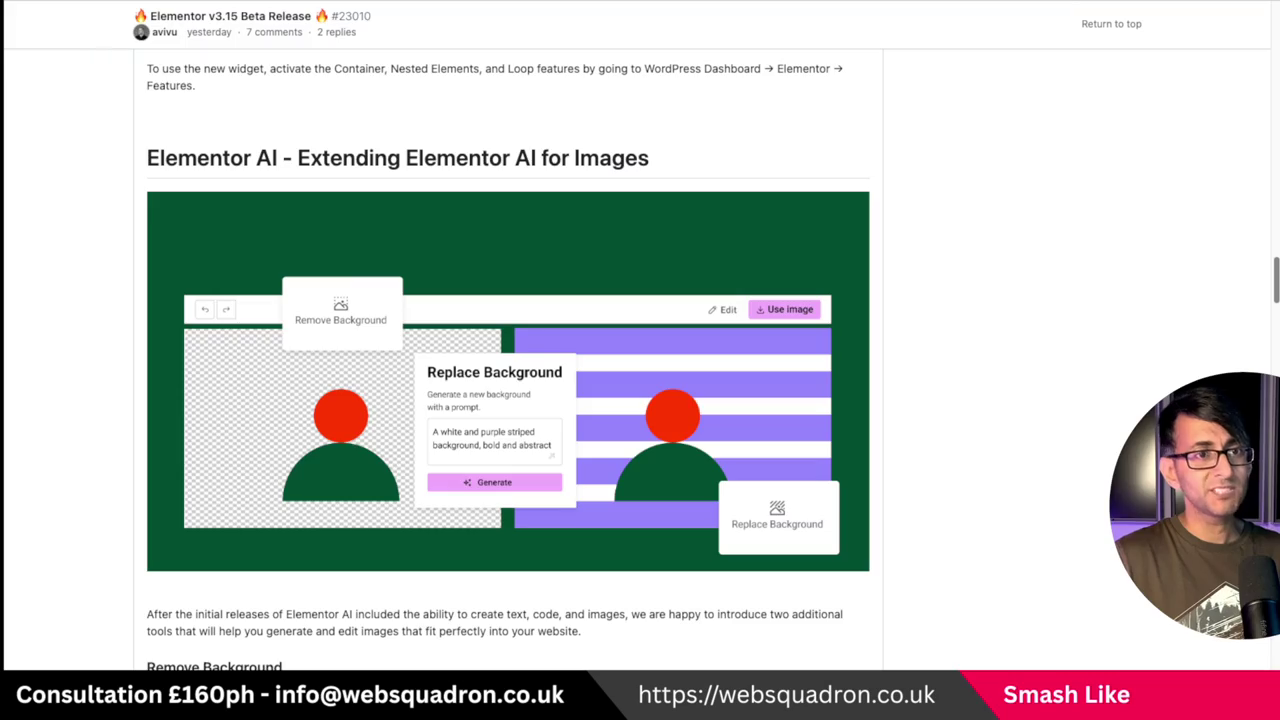